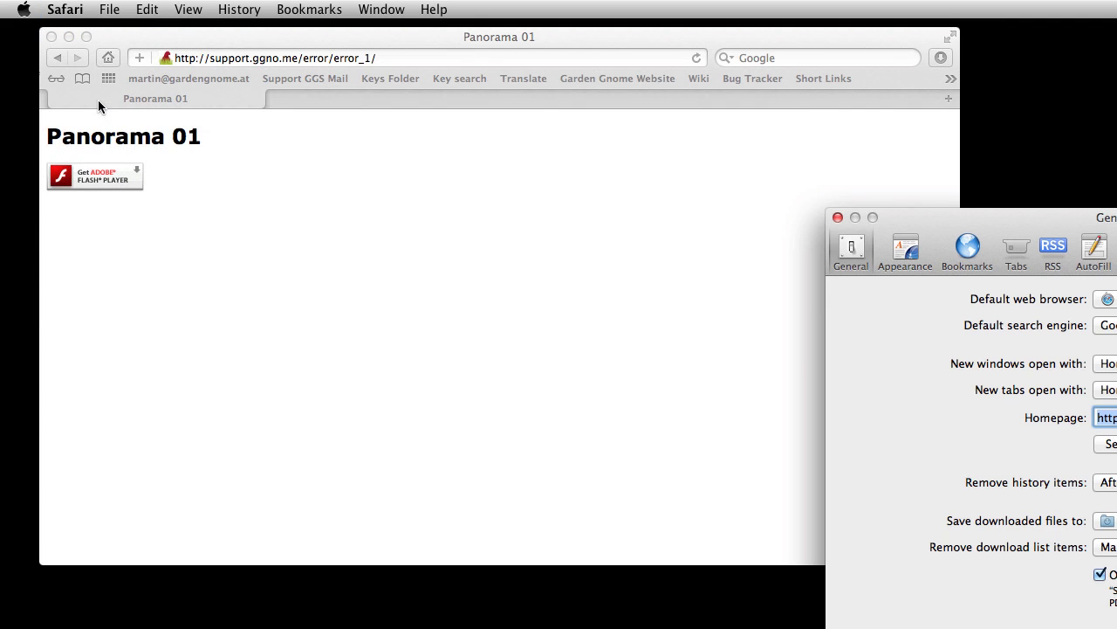
- Enable showing the Develop menu in the menu bar in the advanced preferences of Safari on the Mac
{"action": "left_click_drag", "start_coordinate": [974, 215], "coordinate": [452, 172]}
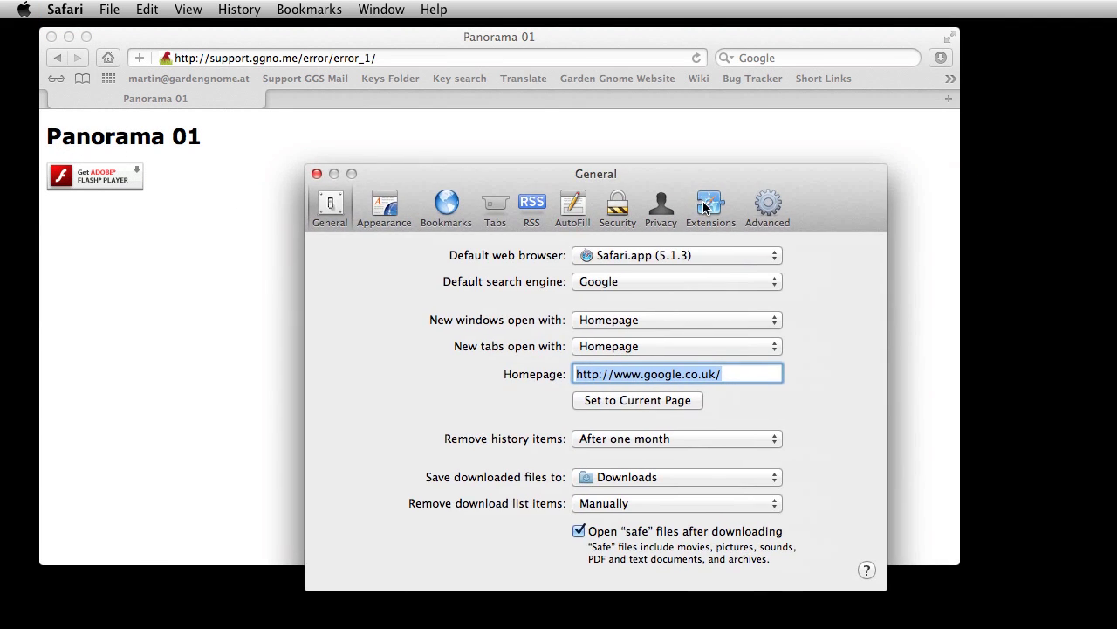
{"action": "left_click", "coordinate": [762, 207]}
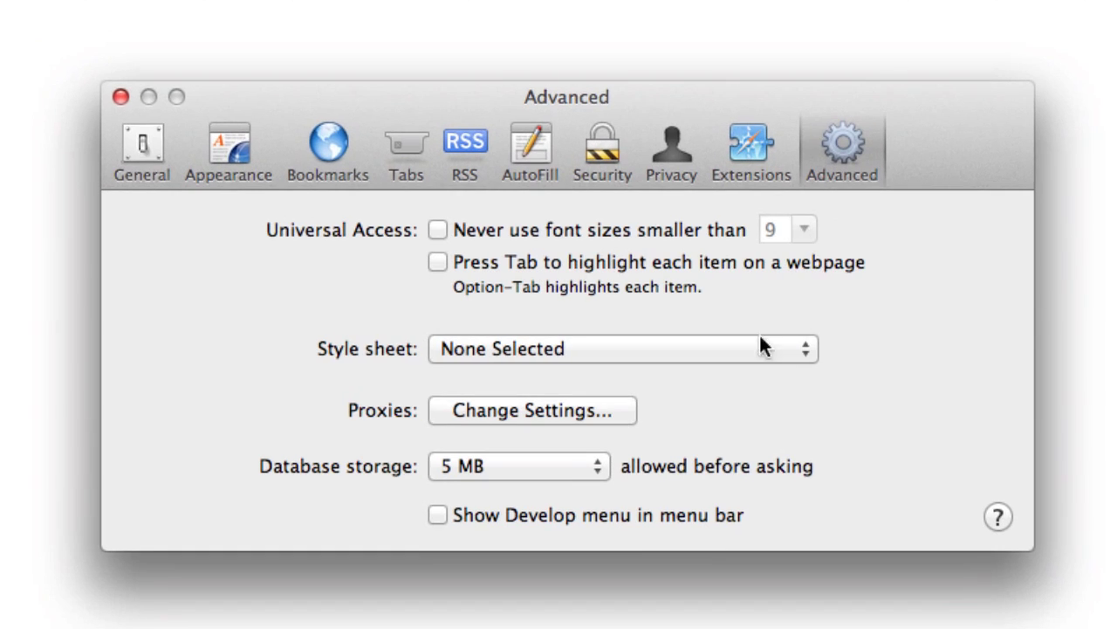
{"action": "left_click", "coordinate": [437, 515]}
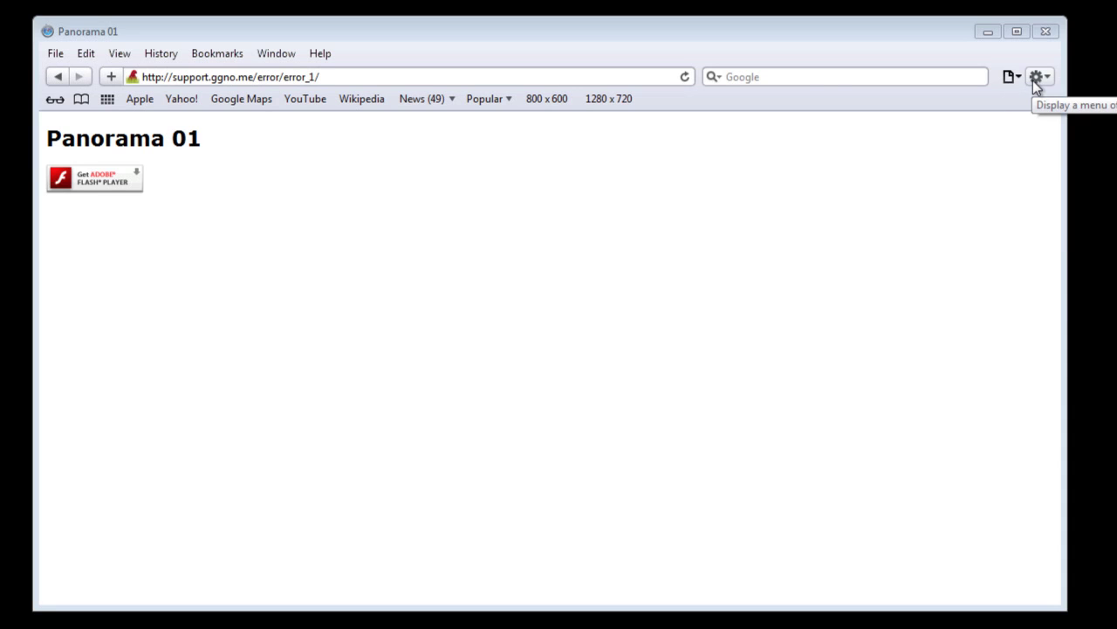
- Switch to Safari on Windows and enable its Develop menu in the advanced preferences
{"action": "left_click", "coordinate": [1035, 78]}
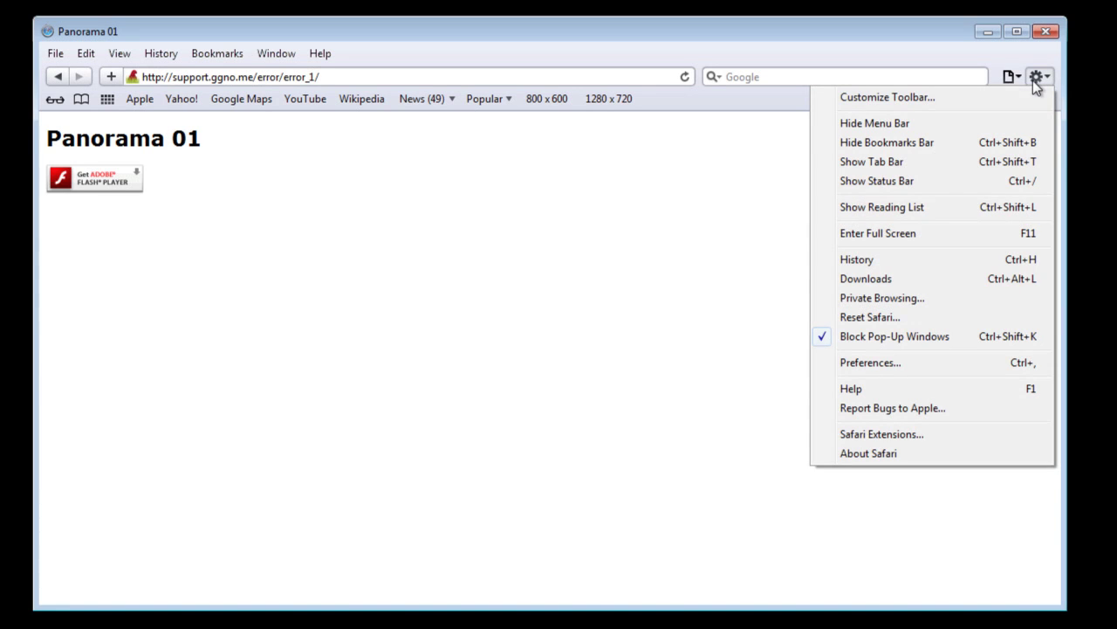
{"action": "left_click", "coordinate": [915, 362]}
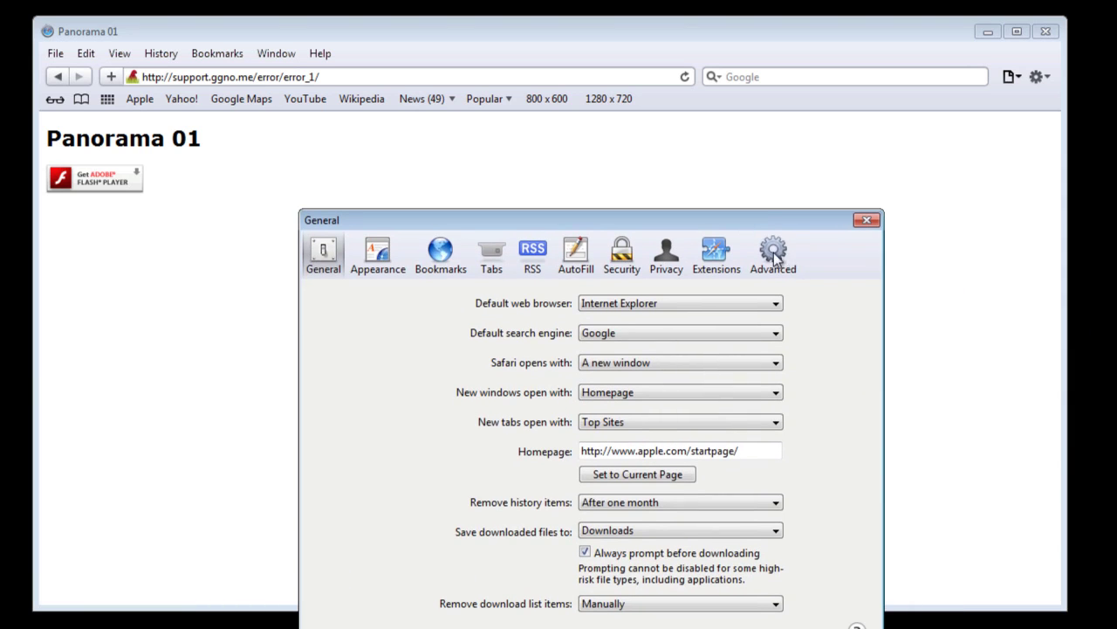
{"action": "left_click", "coordinate": [774, 255]}
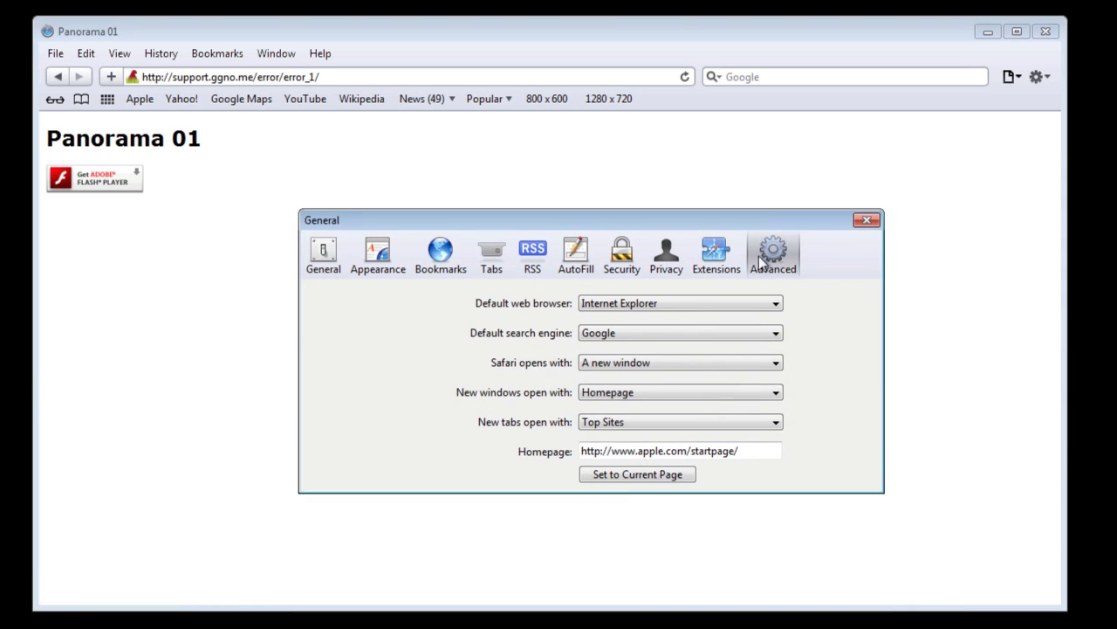
{"action": "left_click", "coordinate": [492, 452]}
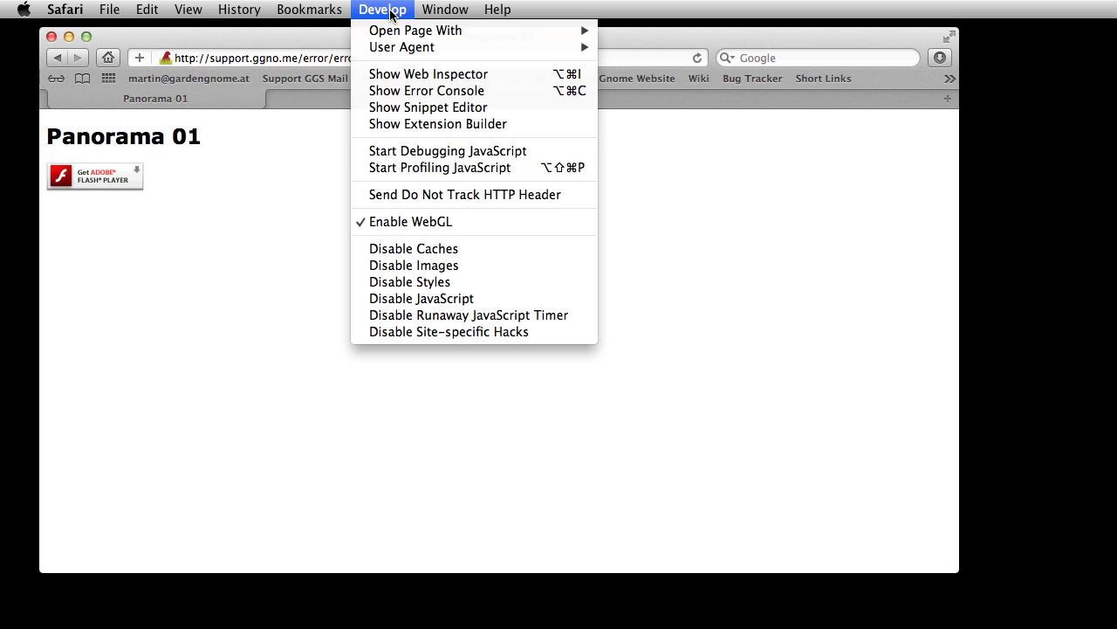
- Switch to Safari on the Mac, show the error console for the error_1 page and adjust the window size
{"action": "left_click", "coordinate": [419, 95]}
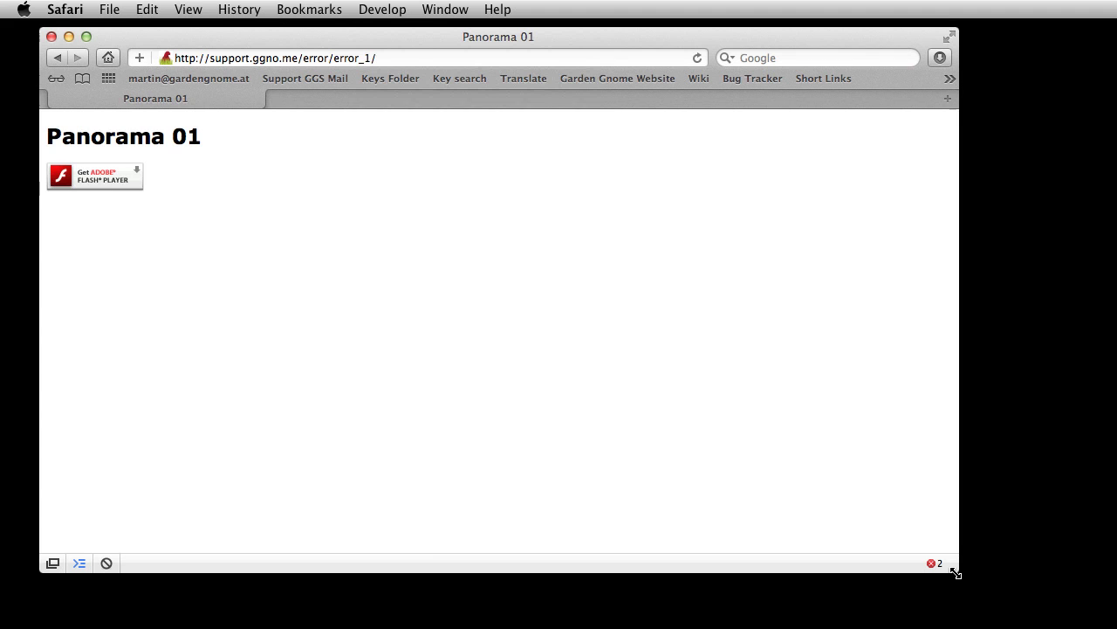
{"action": "left_click_drag", "start_coordinate": [956, 572], "coordinate": [943, 568]}
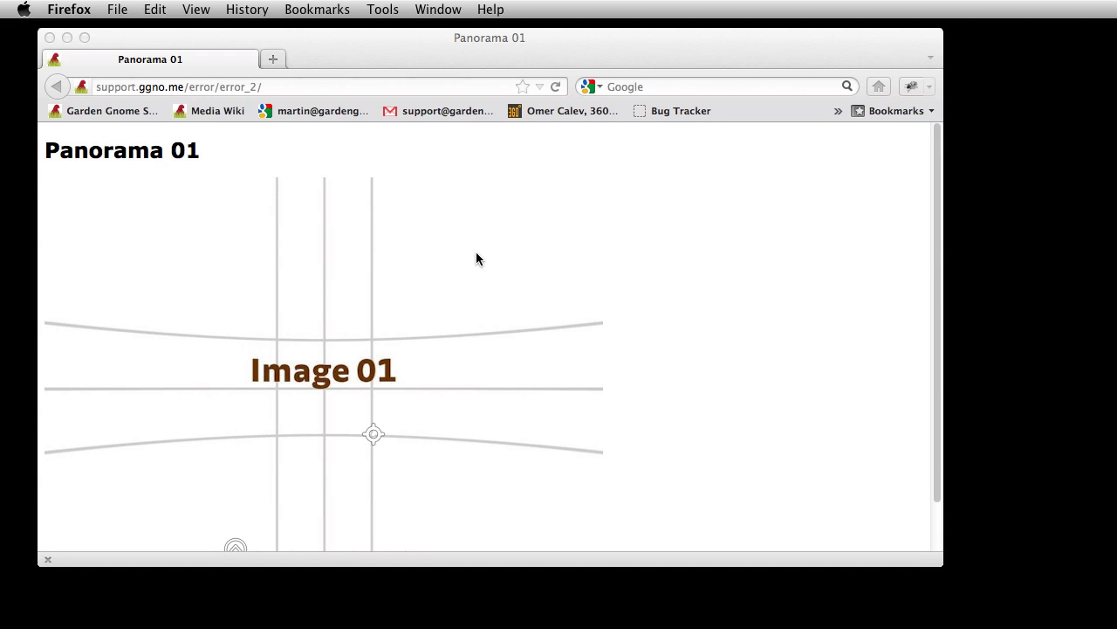
- Switch to Firefox on the Mac, open the Web Console for the error_2 panorama page and reduce the console's height
{"action": "left_click_drag", "start_coordinate": [443, 260], "coordinate": [369, 371]}
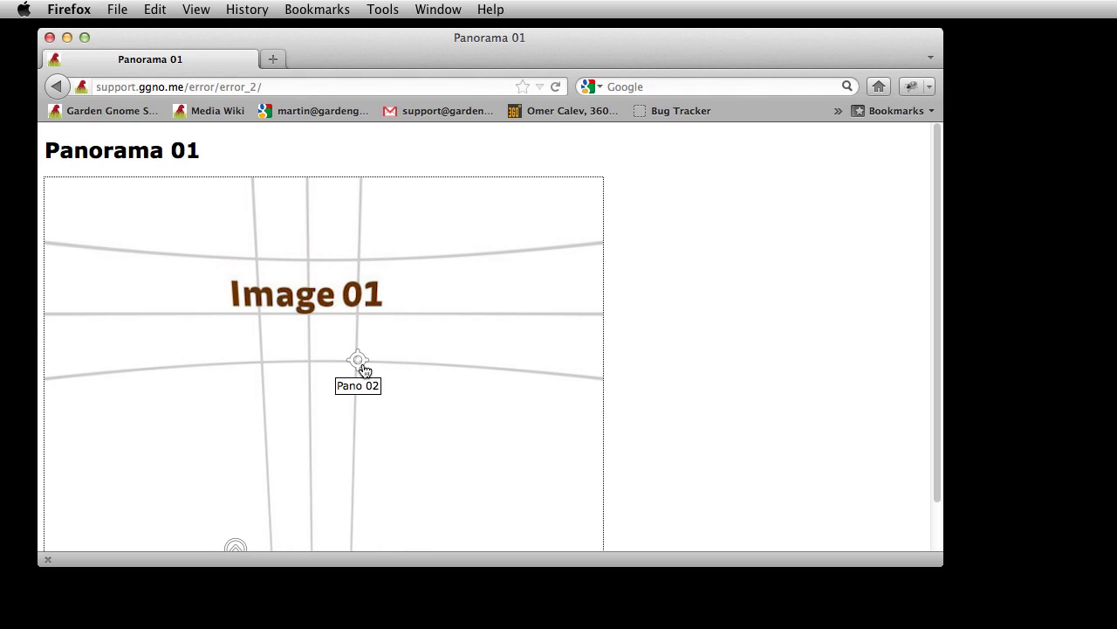
{"action": "left_click", "coordinate": [387, 13]}
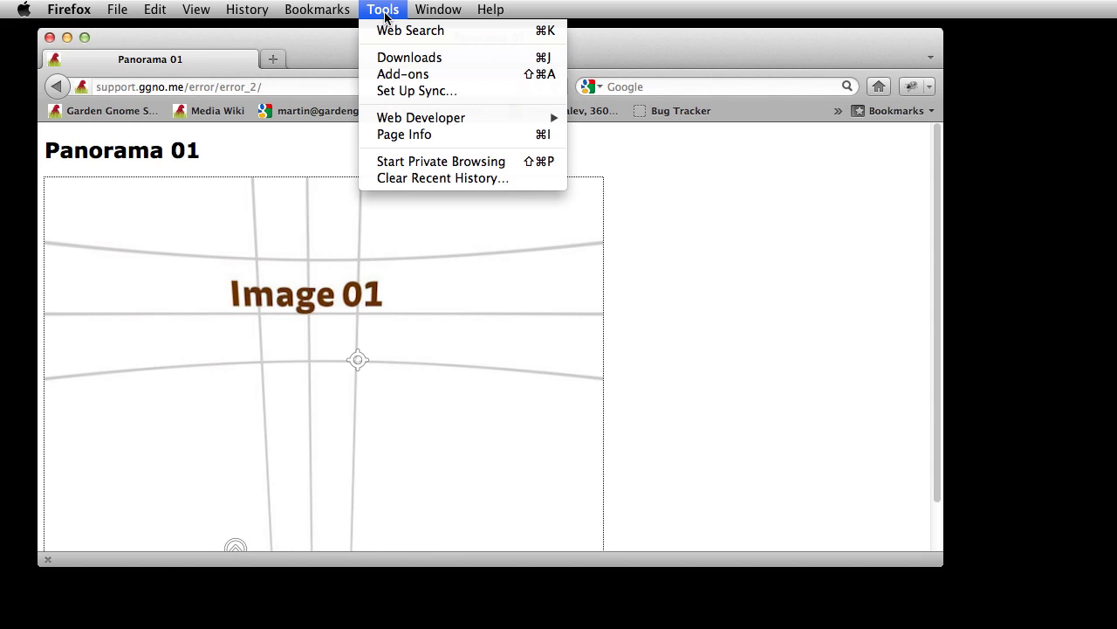
{"action": "mouse_move", "coordinate": [411, 123]}
{"action": "left_click", "coordinate": [617, 148]}
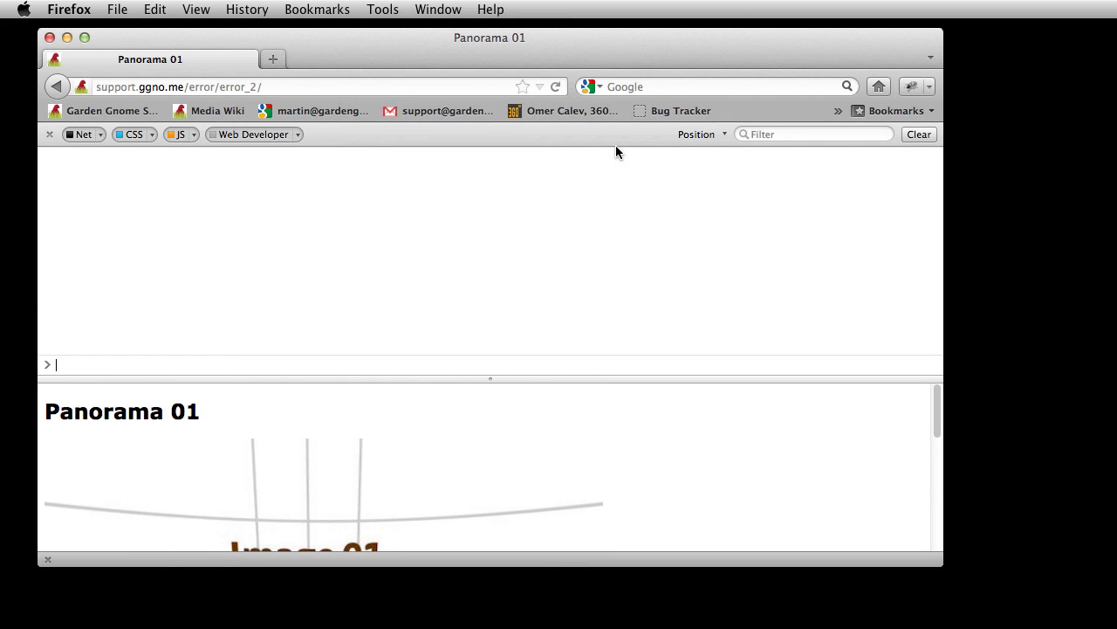
{"action": "left_click_drag", "start_coordinate": [491, 379], "coordinate": [510, 309]}
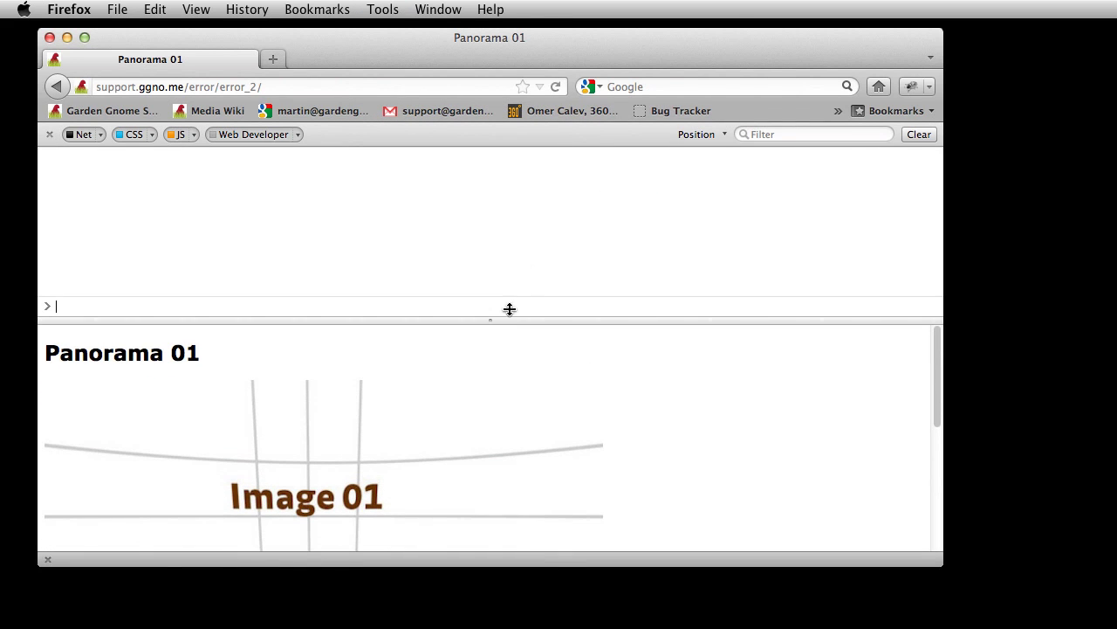
- Reload the error_2 page and follow the Pano 02 hotspot to log its file request in the console
{"action": "left_click", "coordinate": [555, 86]}
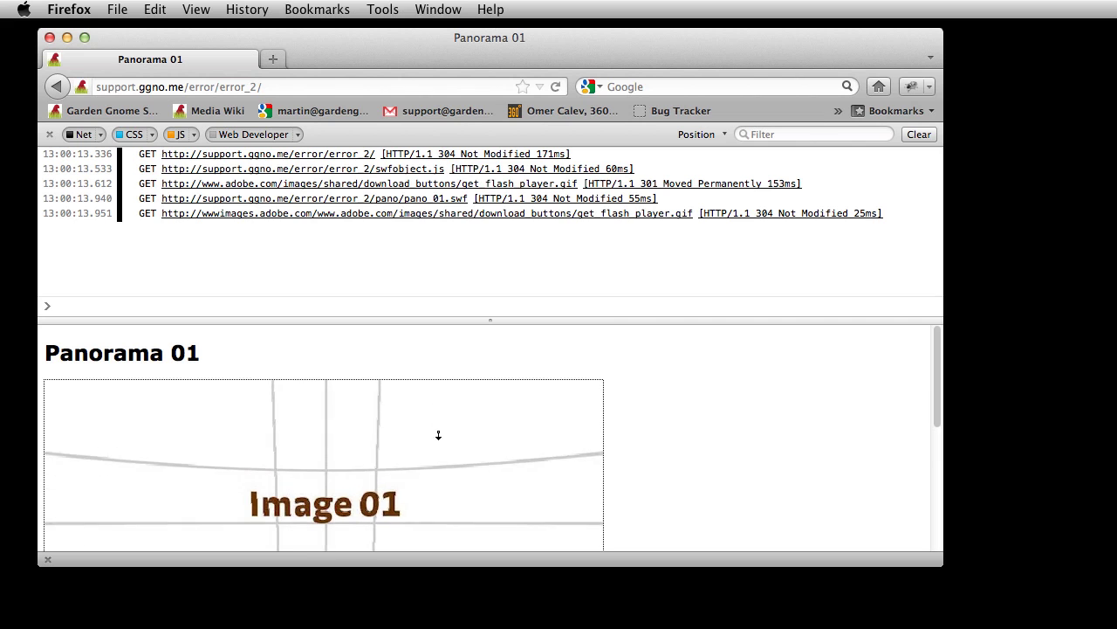
{"action": "left_click_drag", "start_coordinate": [443, 430], "coordinate": [400, 449]}
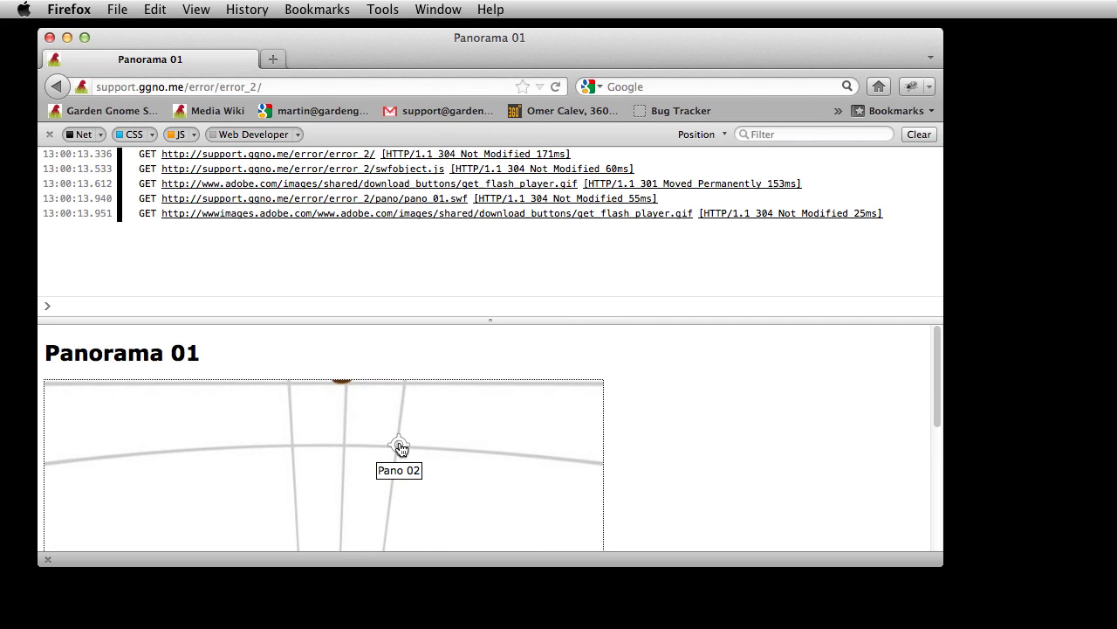
{"action": "left_click", "coordinate": [401, 449]}
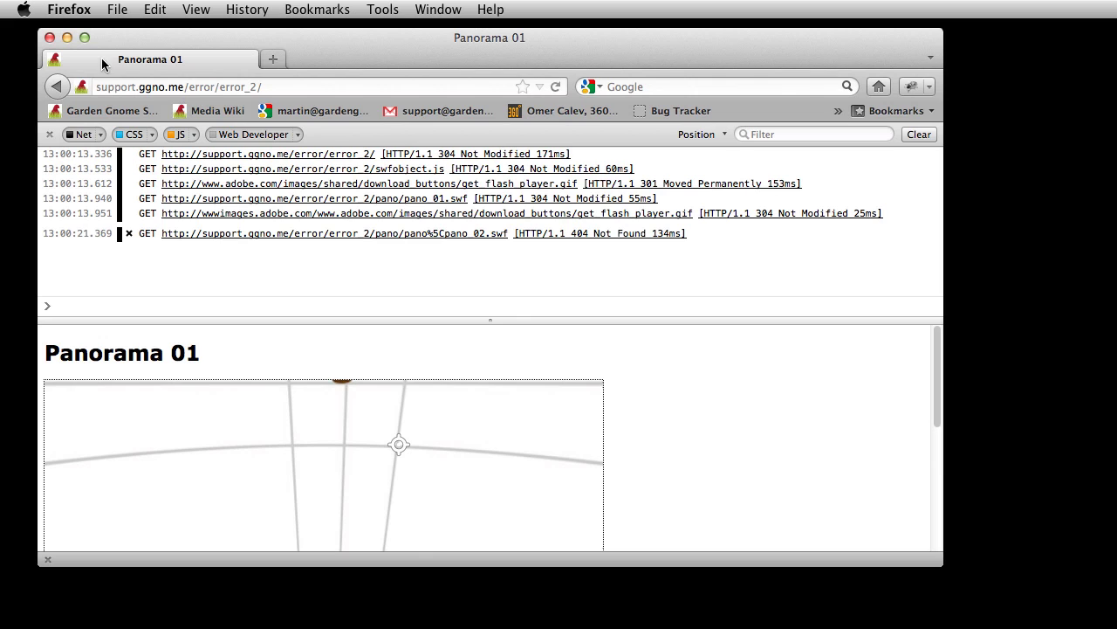
- Minimize the browser, open pano_01.p2vr from the error_2 folder in Pano2VR and open its hotspots for modification
{"action": "left_click", "coordinate": [67, 37]}
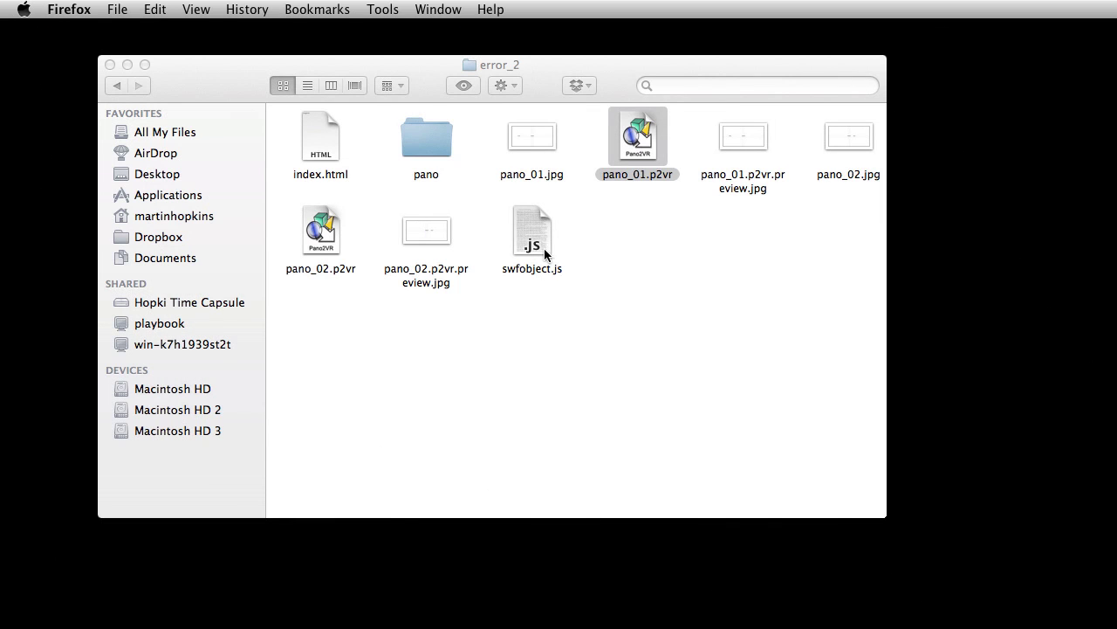
{"action": "left_click", "coordinate": [641, 196]}
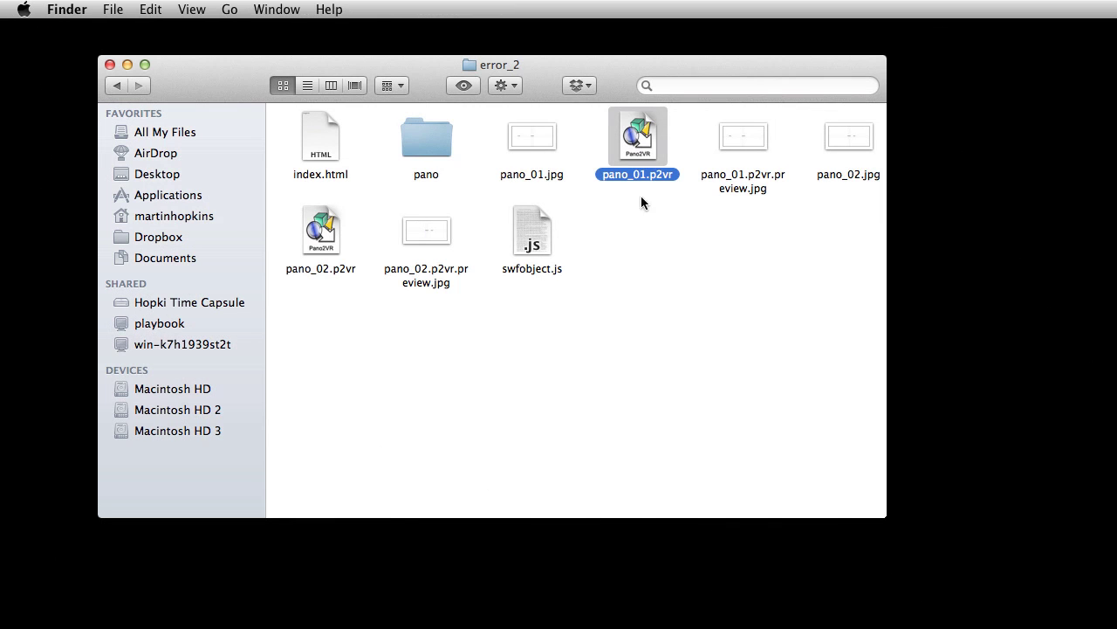
{"action": "double_click", "coordinate": [641, 147]}
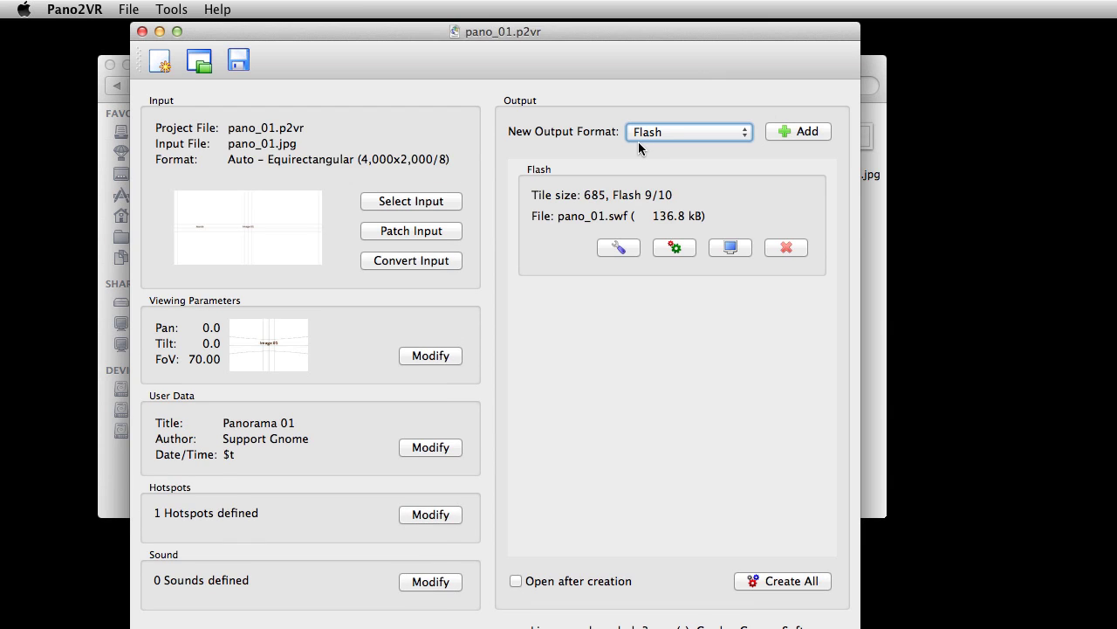
{"action": "left_click", "coordinate": [430, 514]}
{"action": "left_click_drag", "start_coordinate": [763, 205], "coordinate": [349, 36]}
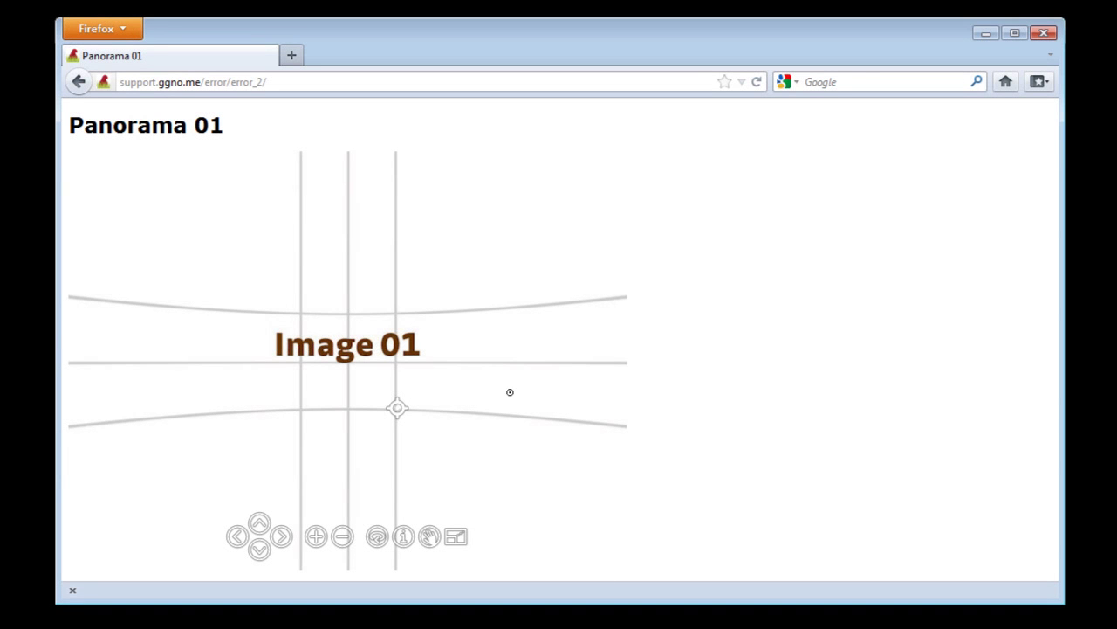
- Switch to Firefox on Windows and open the Web Console for the error_2 panorama page
{"action": "left_click_drag", "start_coordinate": [509, 393], "coordinate": [468, 368]}
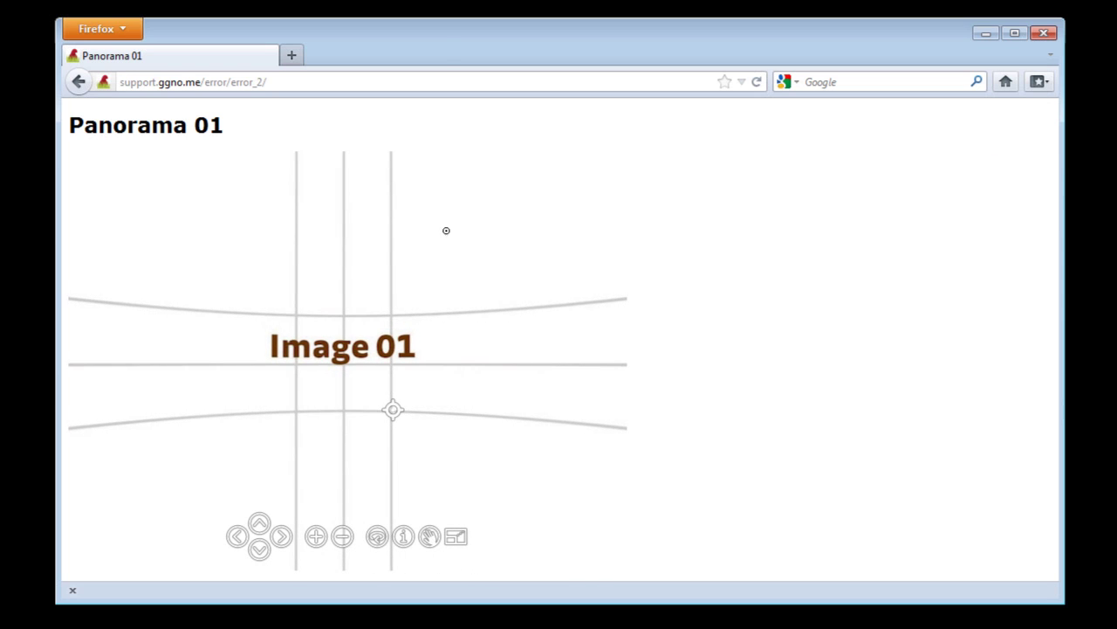
{"action": "left_click", "coordinate": [103, 31]}
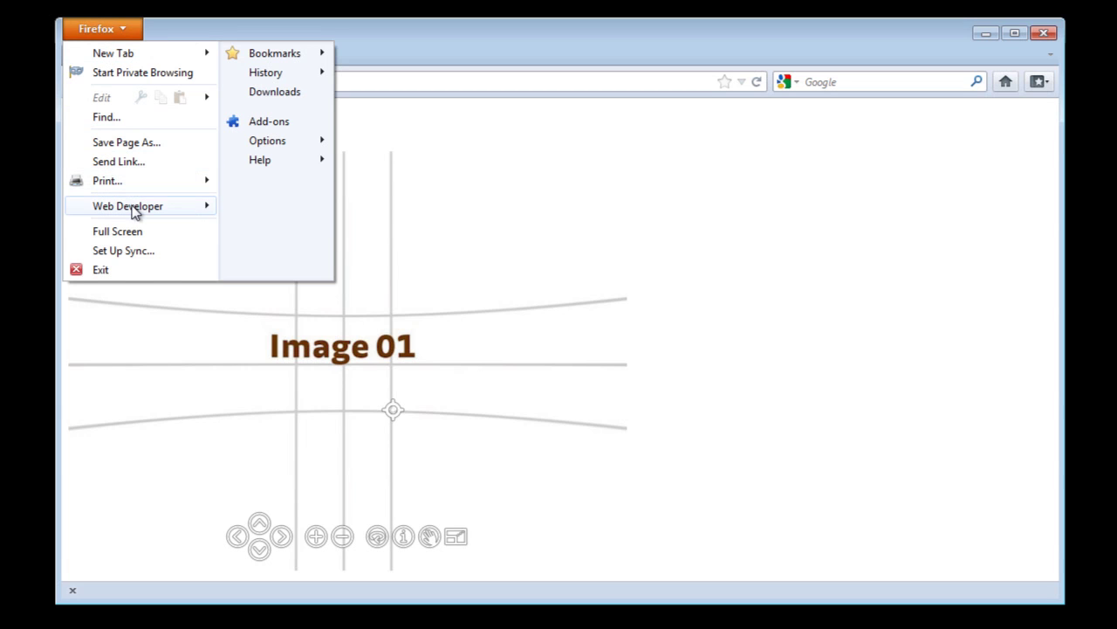
{"action": "mouse_move", "coordinate": [140, 208]}
{"action": "left_click", "coordinate": [253, 214]}
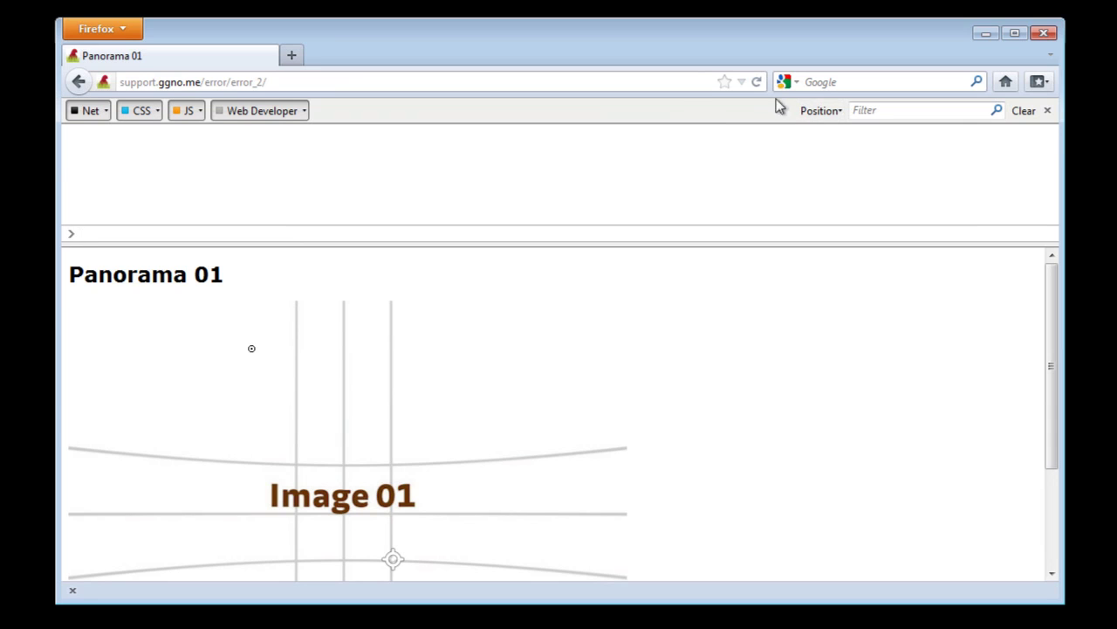
- Reload the panorama page in the Windows browser and test its hotspot with the Web Console open
{"action": "left_click", "coordinate": [756, 82]}
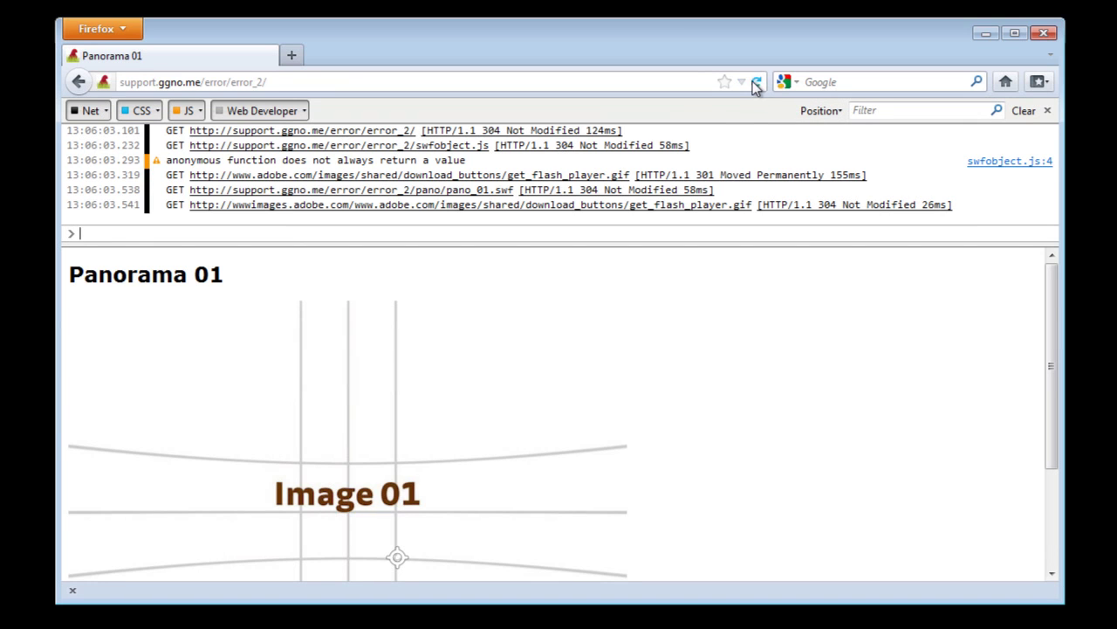
{"action": "left_click_drag", "start_coordinate": [386, 520], "coordinate": [399, 529]}
{"action": "left_click", "coordinate": [396, 517]}
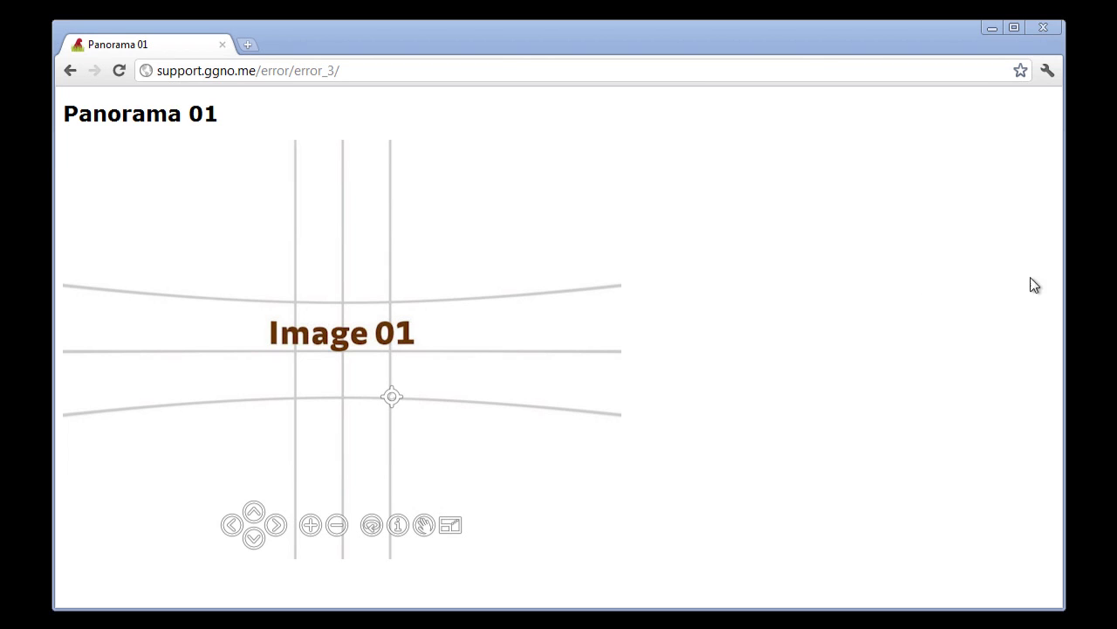
- Switch to Chrome on Windows and open the developer tools for the error_3 panorama page
{"action": "left_click_drag", "start_coordinate": [388, 341], "coordinate": [315, 335]}
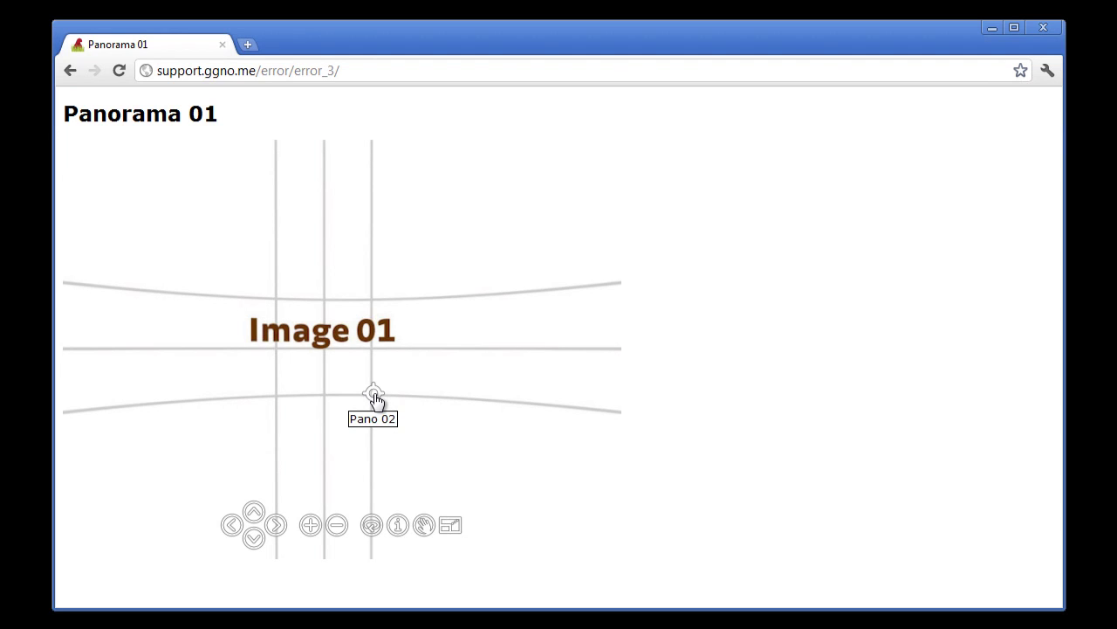
{"action": "left_click", "coordinate": [1047, 73]}
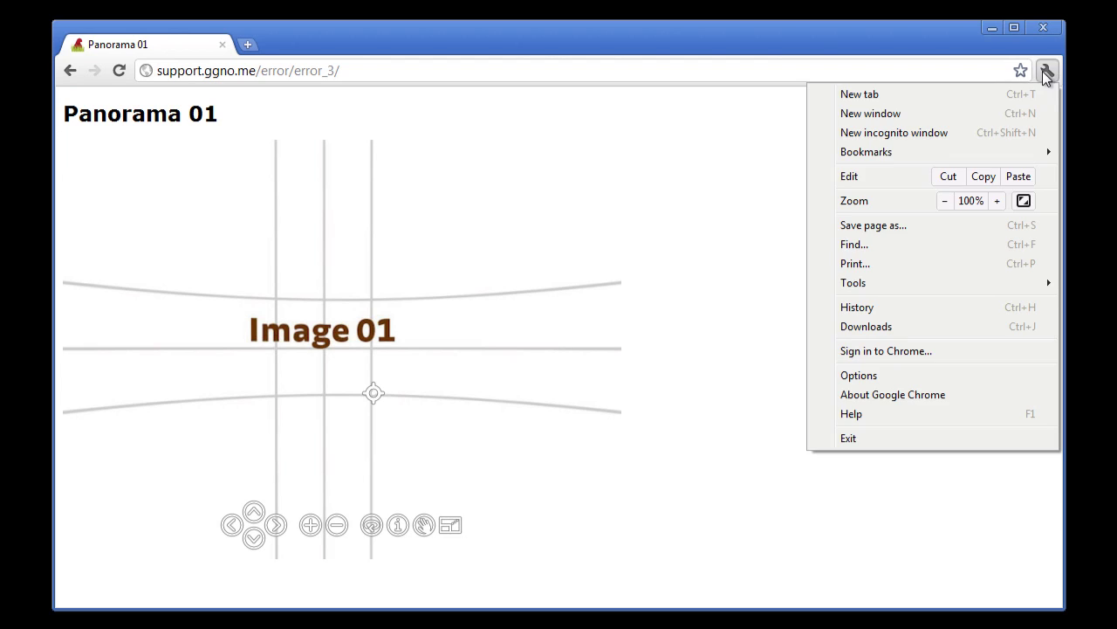
{"action": "mouse_move", "coordinate": [904, 284]}
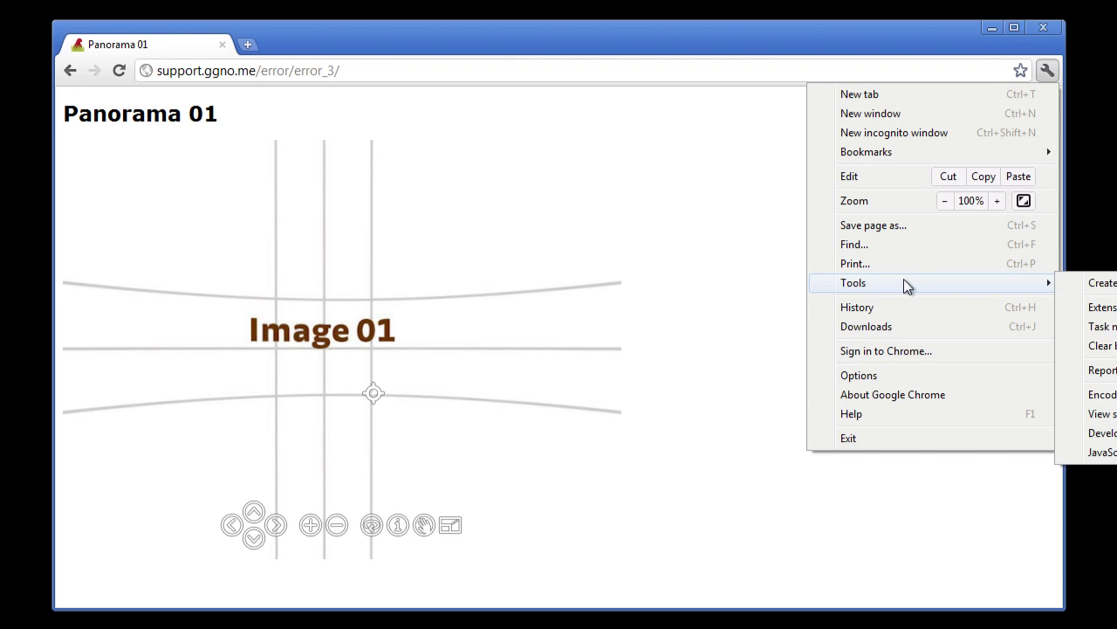
{"action": "left_click", "coordinate": [1101, 433]}
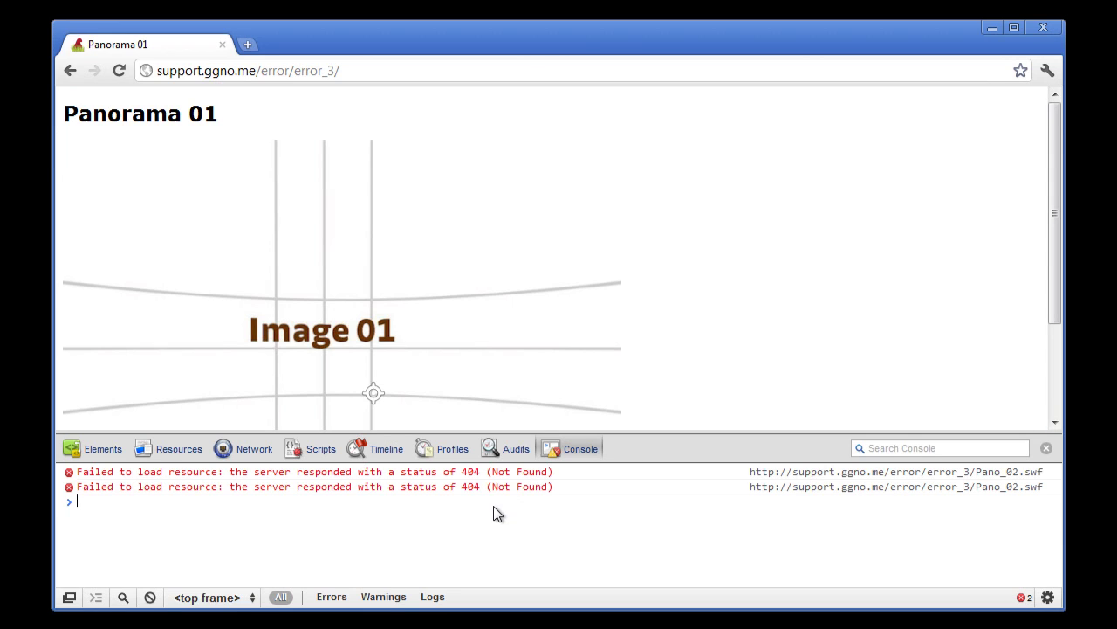
- Reload the error_3 page and follow its Pano 02 hotspot with the developer console open
{"action": "left_click", "coordinate": [119, 71]}
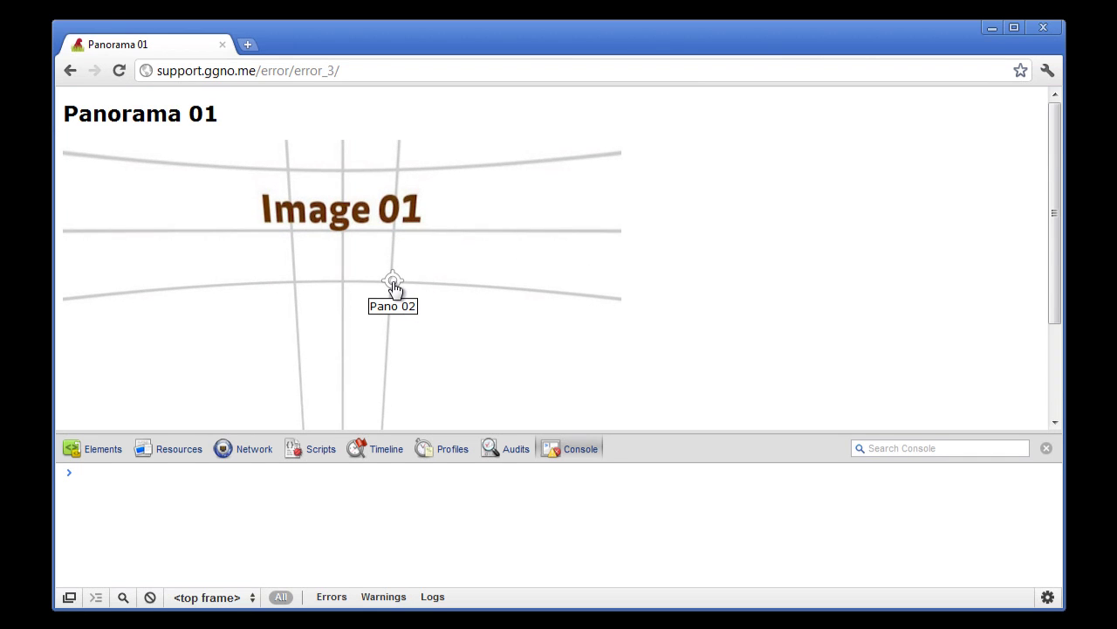
{"action": "left_click", "coordinate": [393, 284]}
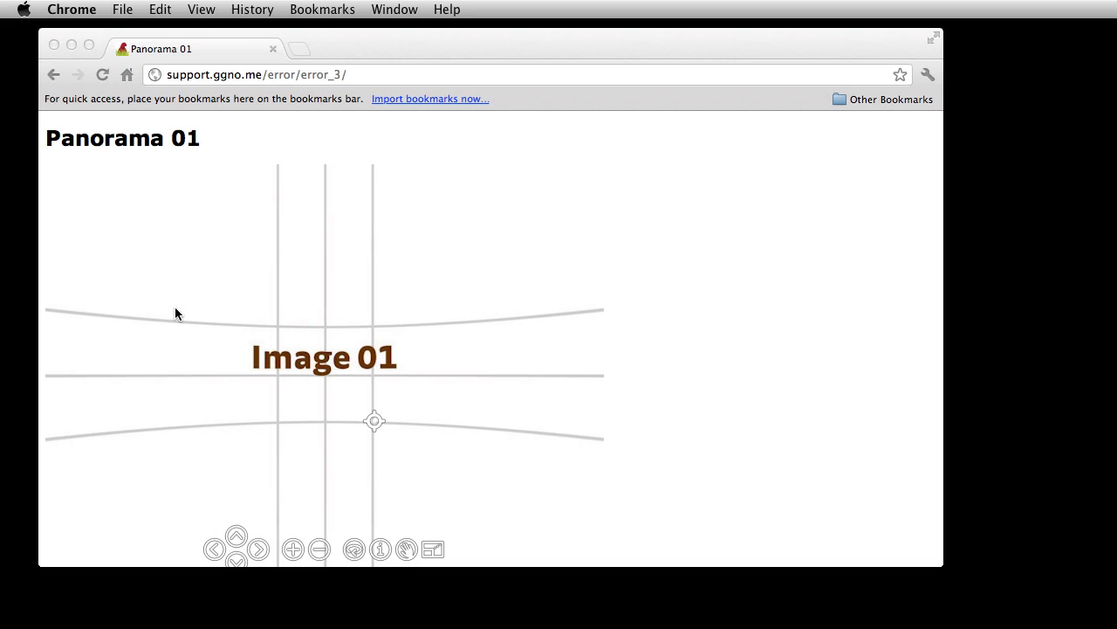
- Switch to Chrome on the Mac, open the developer console for the error_3 page and test the Pano 02 hotspot
{"action": "left_click", "coordinate": [308, 301]}
{"action": "left_click_drag", "start_coordinate": [355, 304], "coordinate": [319, 305]}
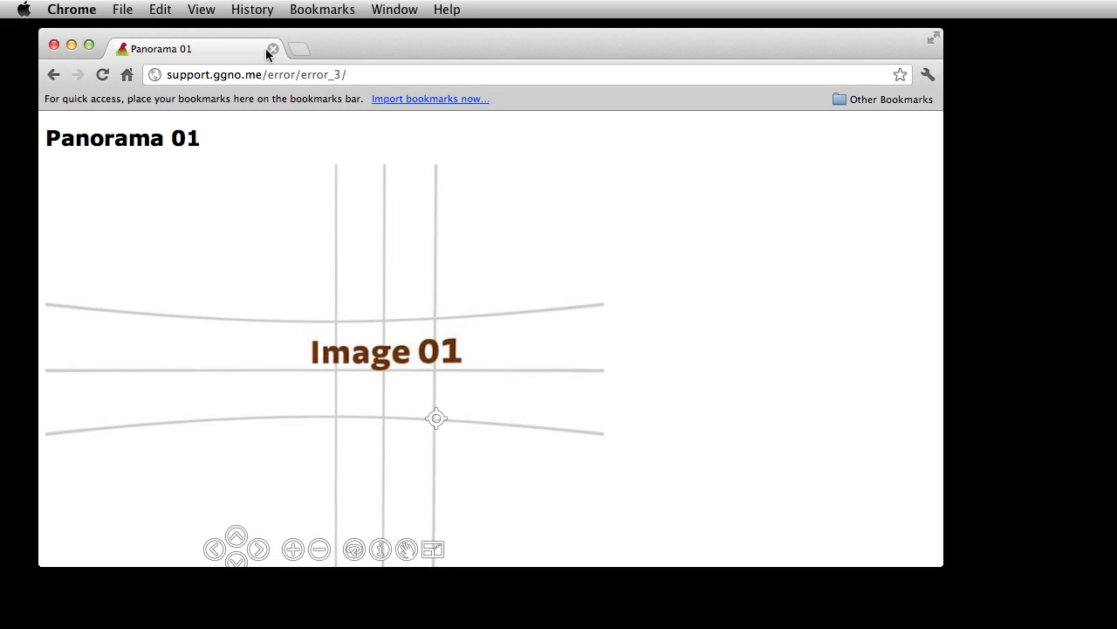
{"action": "left_click", "coordinate": [201, 12]}
{"action": "mouse_move", "coordinate": [257, 214]}
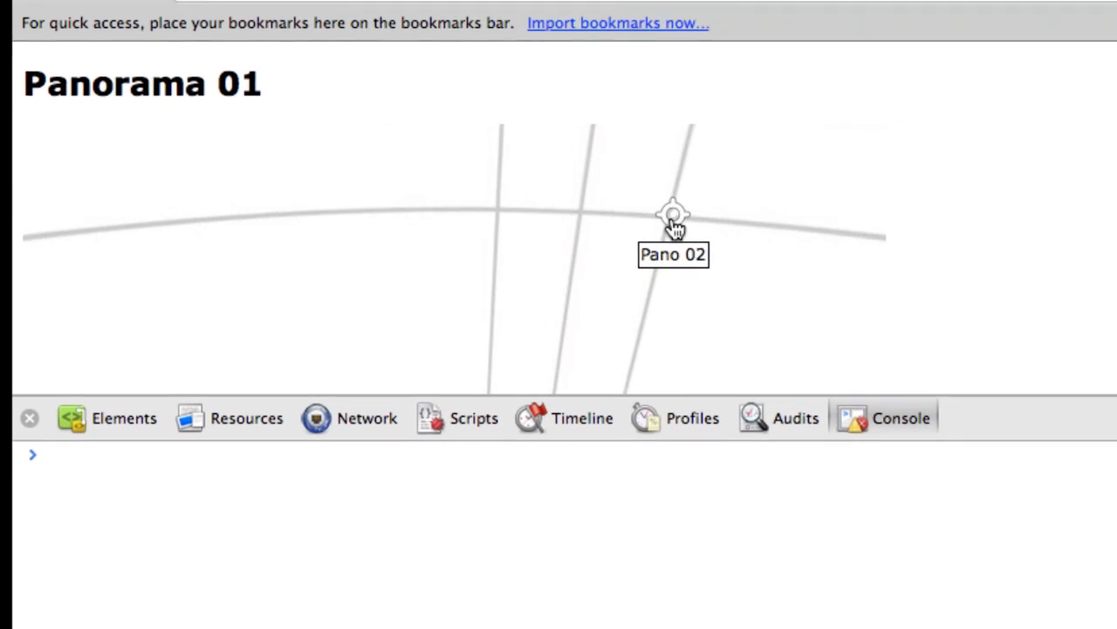
{"action": "left_click", "coordinate": [475, 241]}
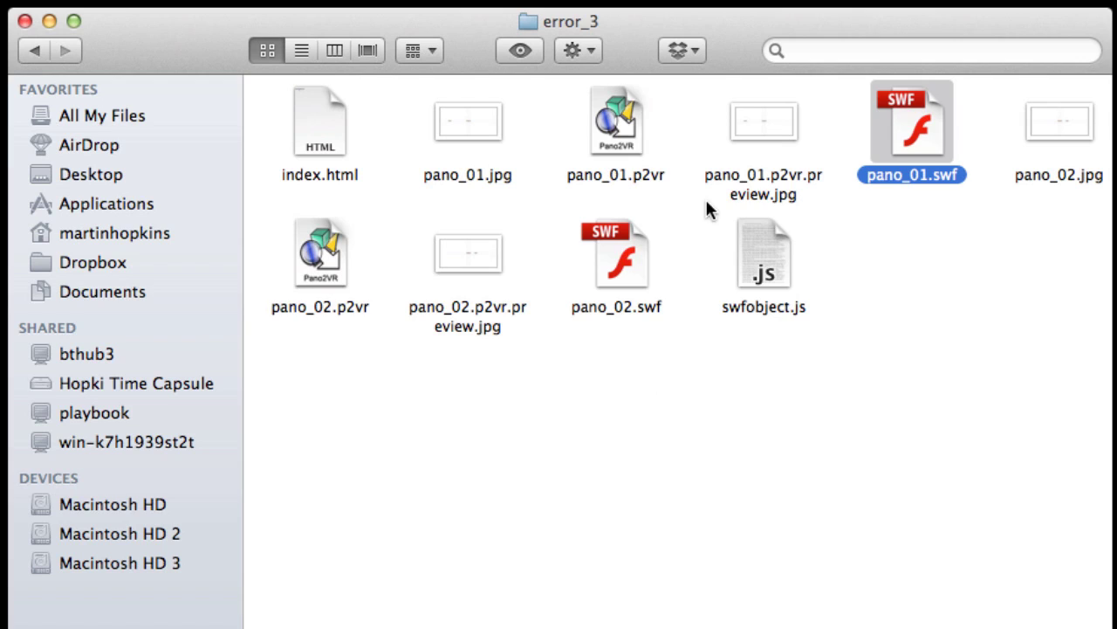
- Switch to Finder and select pano_02.swf in the error_3 folder to check its file name
{"action": "left_click", "coordinate": [594, 314]}
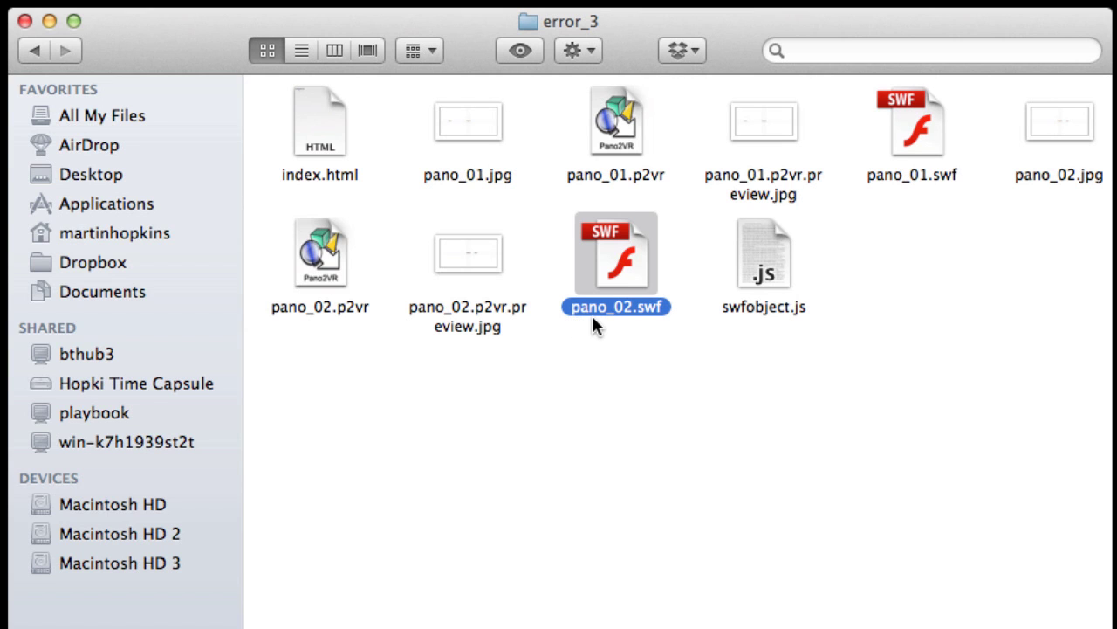
- Open pano_01.swf in Flash Player, test the hotspots back and forth between Image 01 and Image 02, and close the player
{"action": "double_click", "coordinate": [924, 139]}
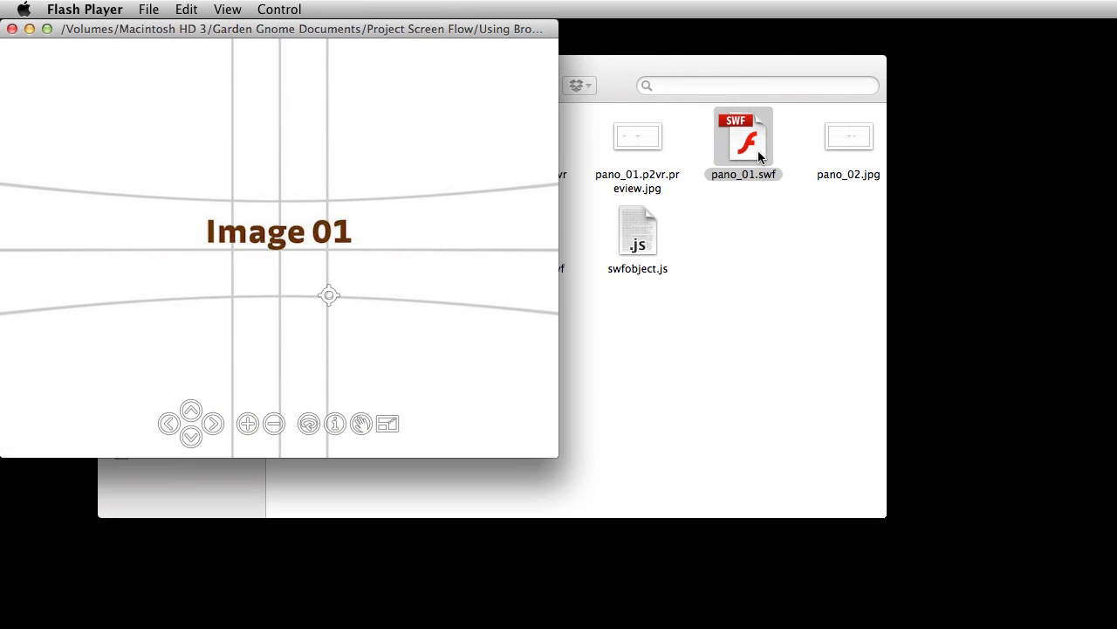
{"action": "left_click_drag", "start_coordinate": [442, 26], "coordinate": [726, 93]}
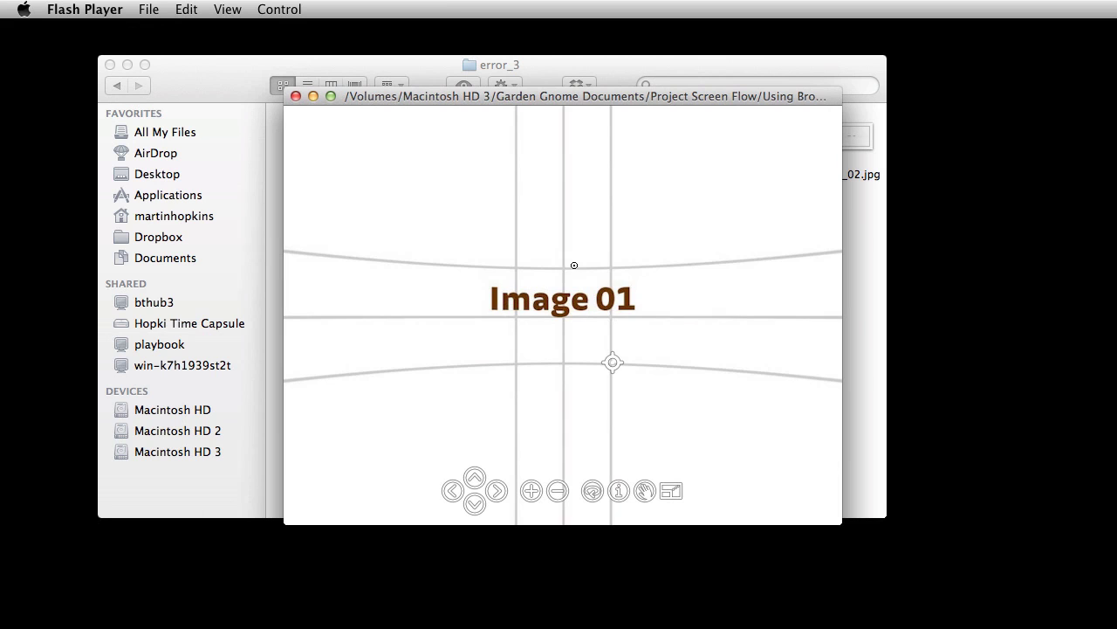
{"action": "left_click_drag", "start_coordinate": [636, 242], "coordinate": [645, 298]}
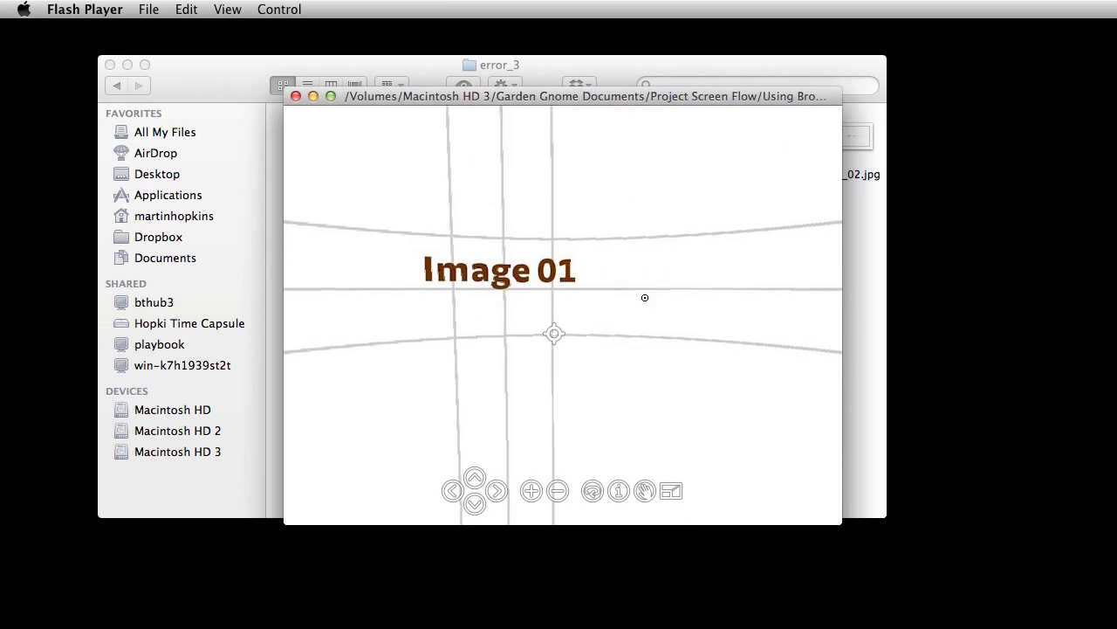
{"action": "left_click", "coordinate": [542, 335]}
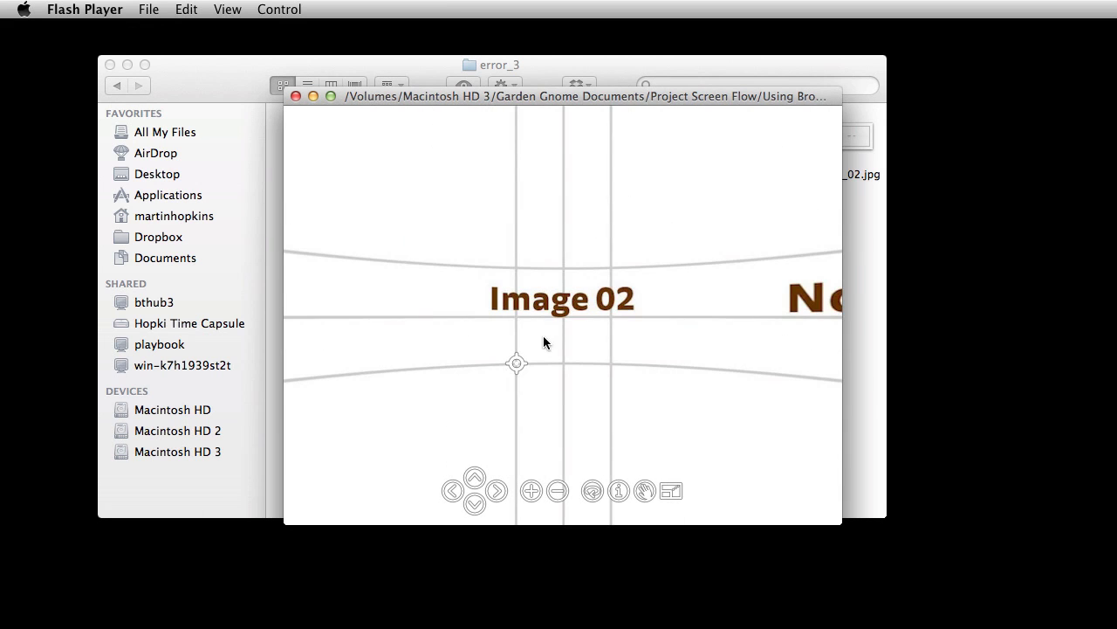
{"action": "left_click", "coordinate": [518, 365]}
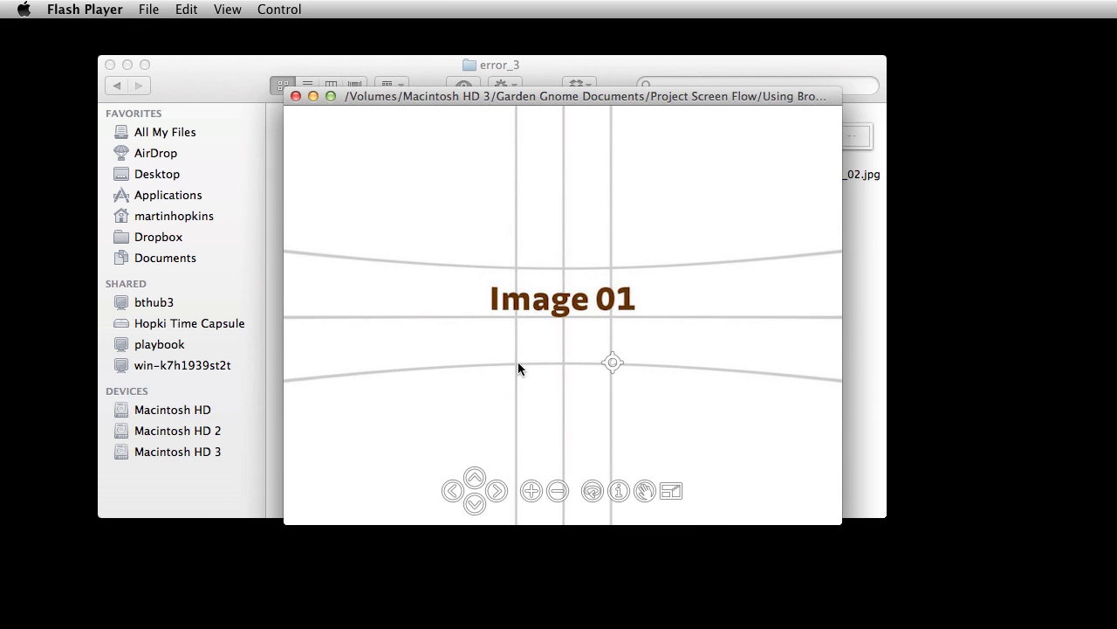
{"action": "left_click", "coordinate": [614, 365]}
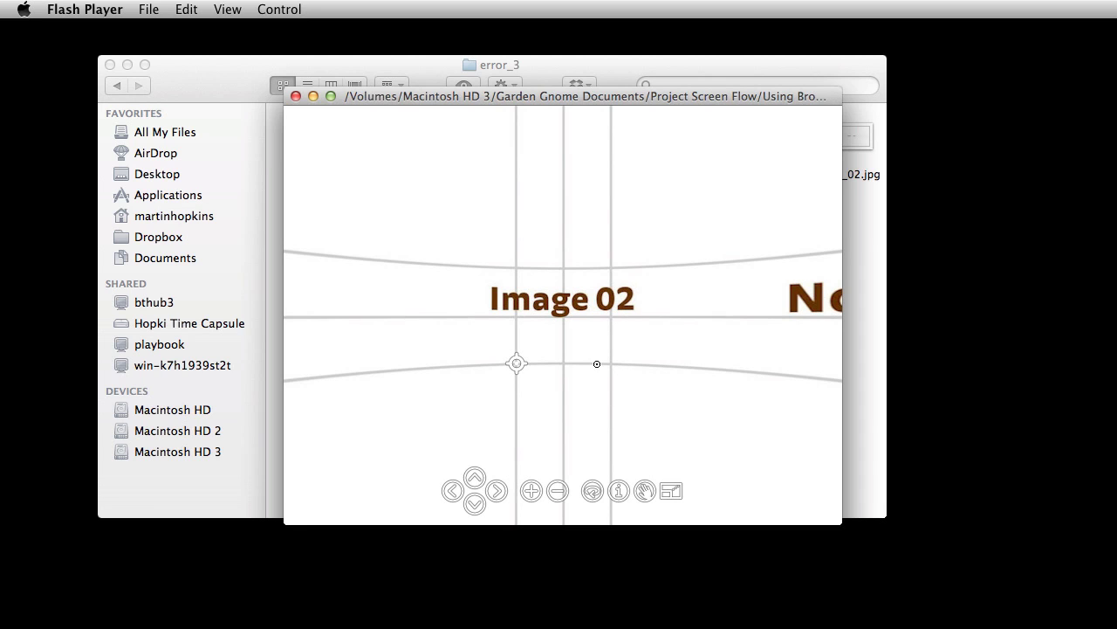
{"action": "left_click", "coordinate": [519, 365]}
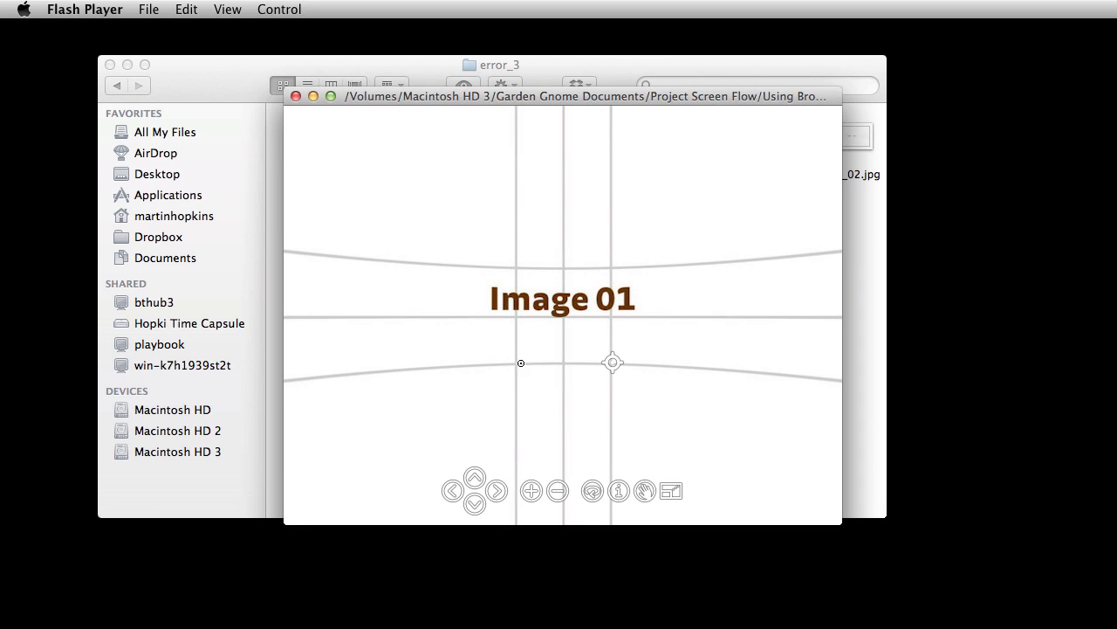
{"action": "left_click", "coordinate": [296, 96]}
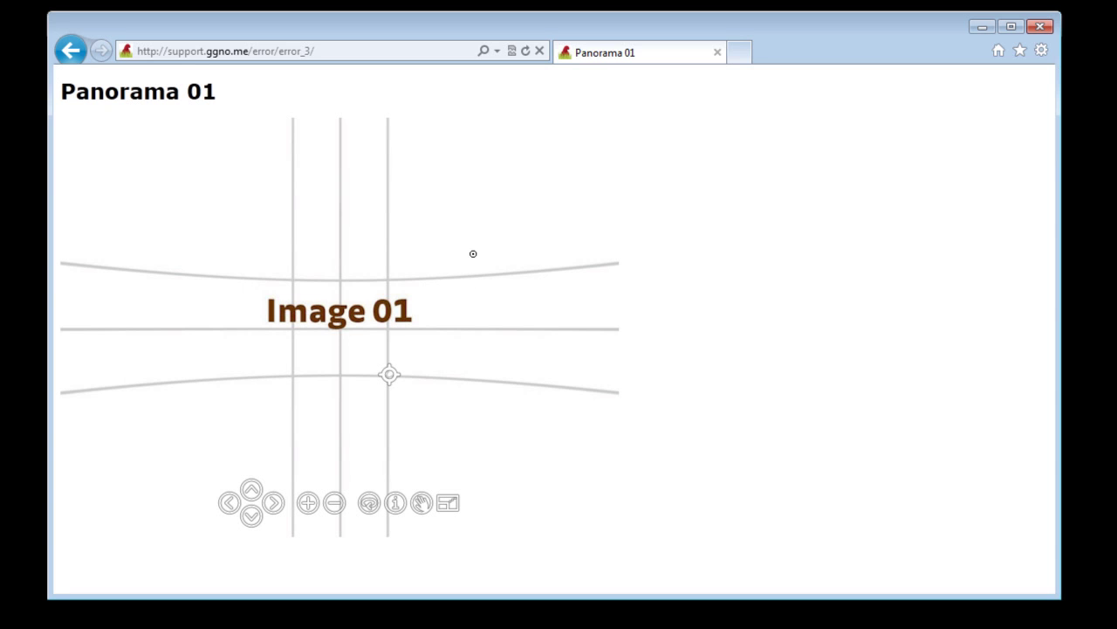
- Switch to Internet Explorer on Windows, open the developer tools for the error_3 panorama page and reload the page
{"action": "left_click_drag", "start_coordinate": [473, 253], "coordinate": [473, 276]}
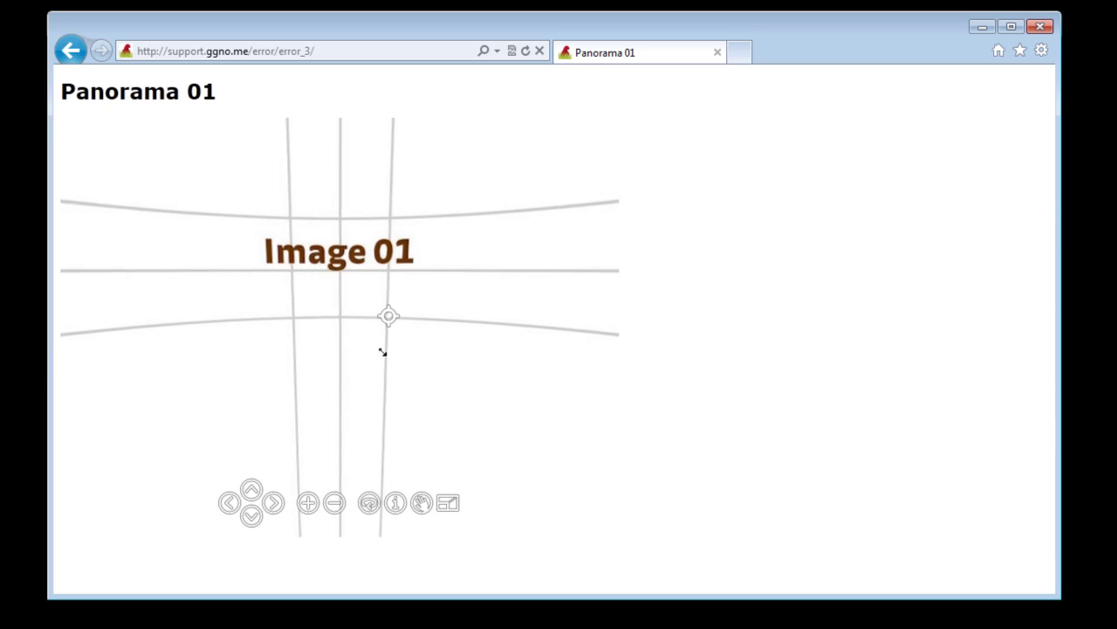
{"action": "left_click_drag", "start_coordinate": [382, 352], "coordinate": [389, 346]}
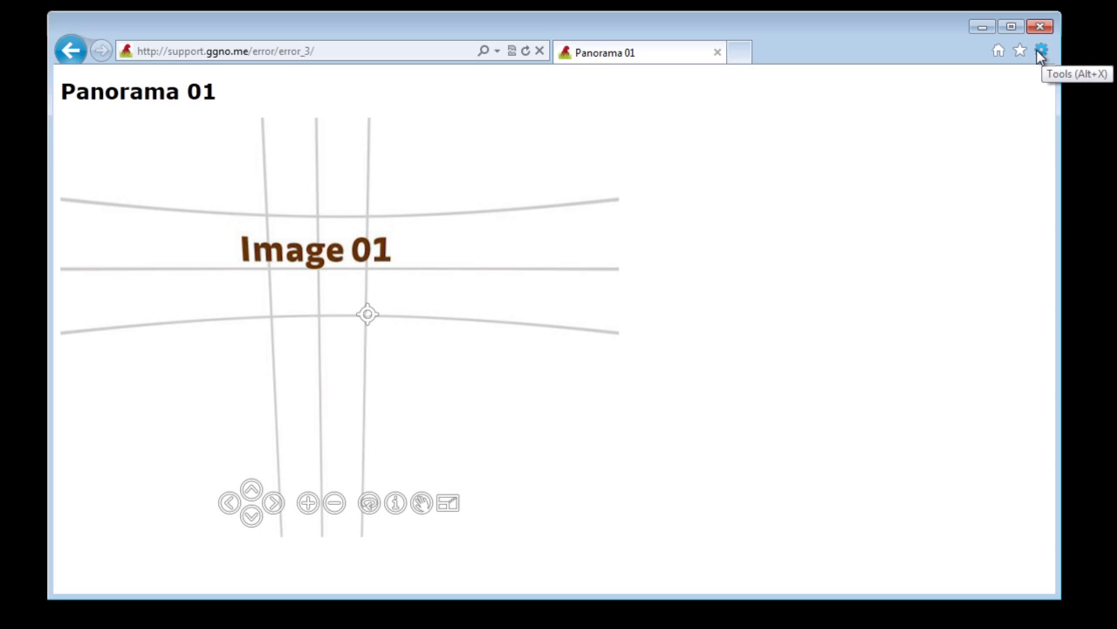
{"action": "left_click", "coordinate": [1040, 54]}
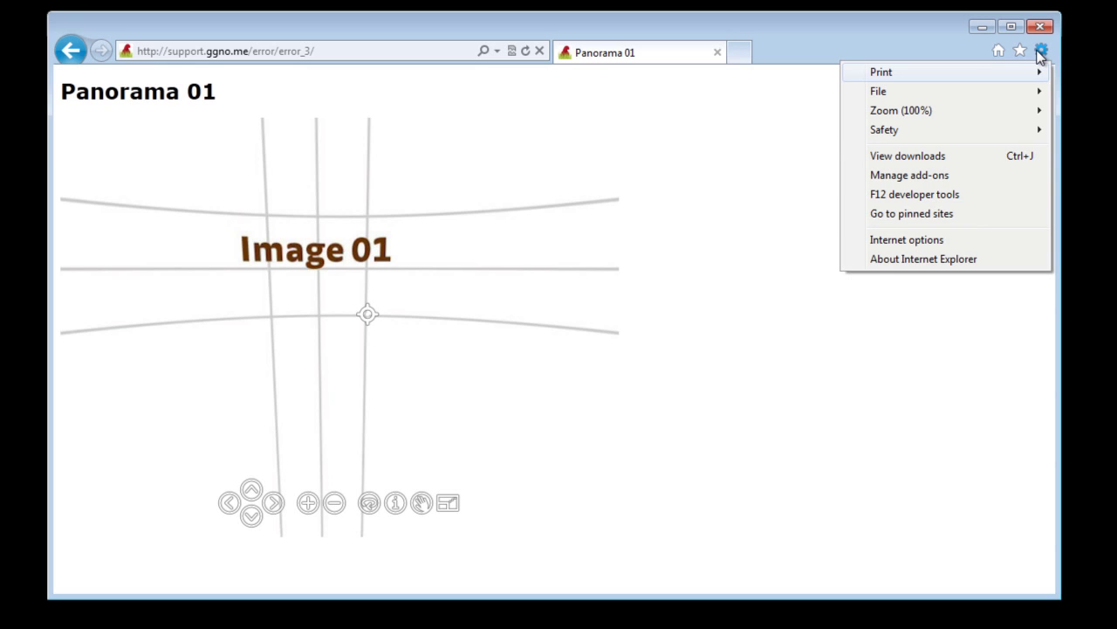
{"action": "left_click", "coordinate": [936, 199]}
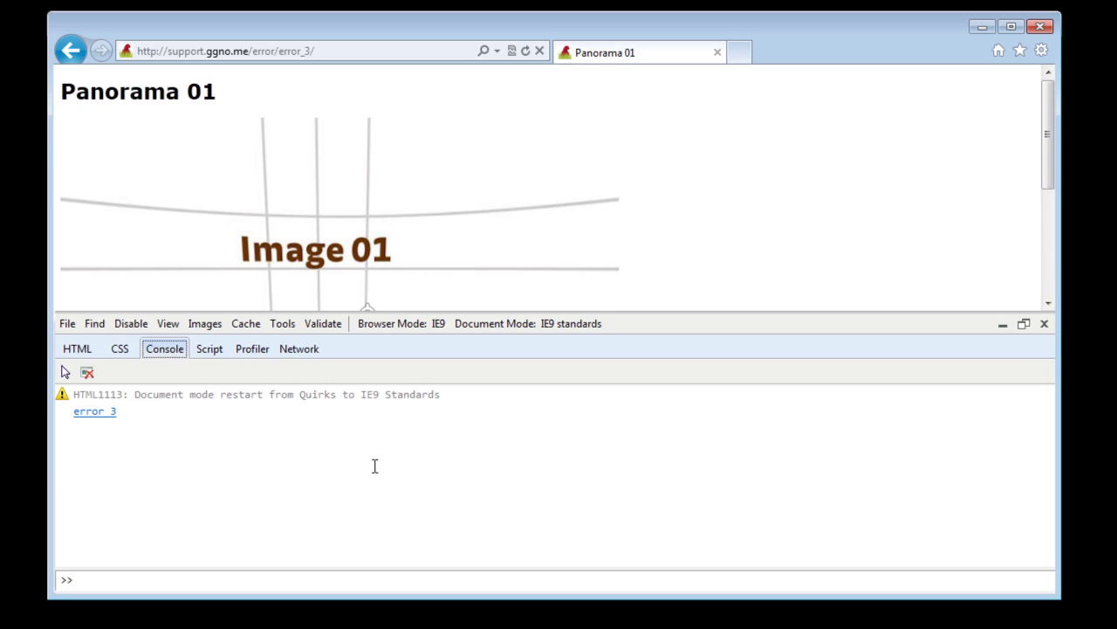
{"action": "left_click", "coordinate": [526, 52]}
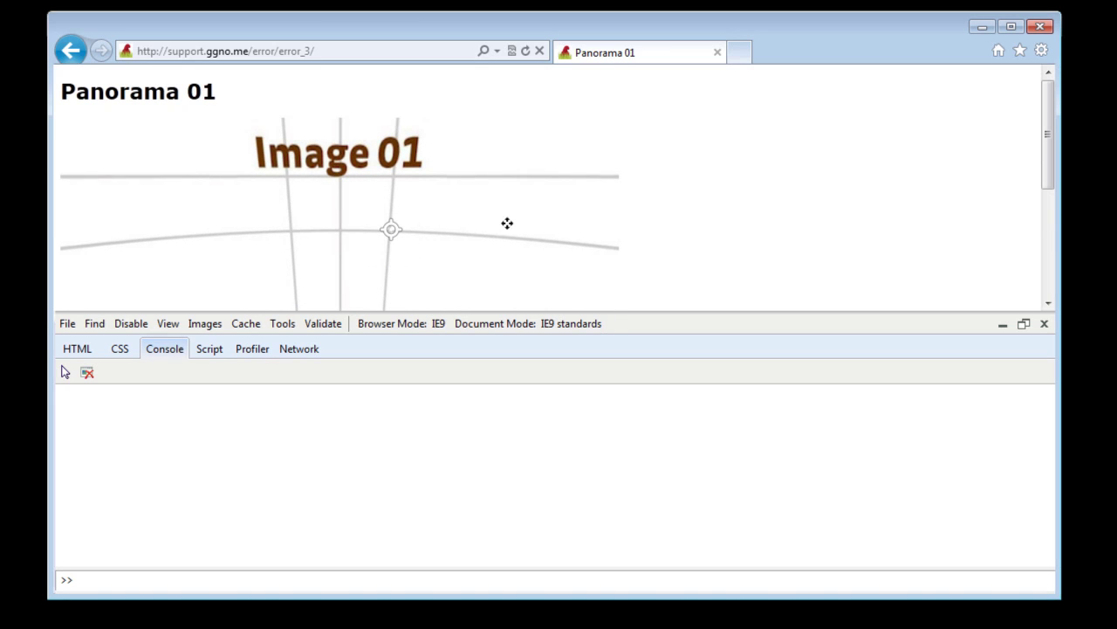
{"action": "left_click_drag", "start_coordinate": [506, 222], "coordinate": [504, 184]}
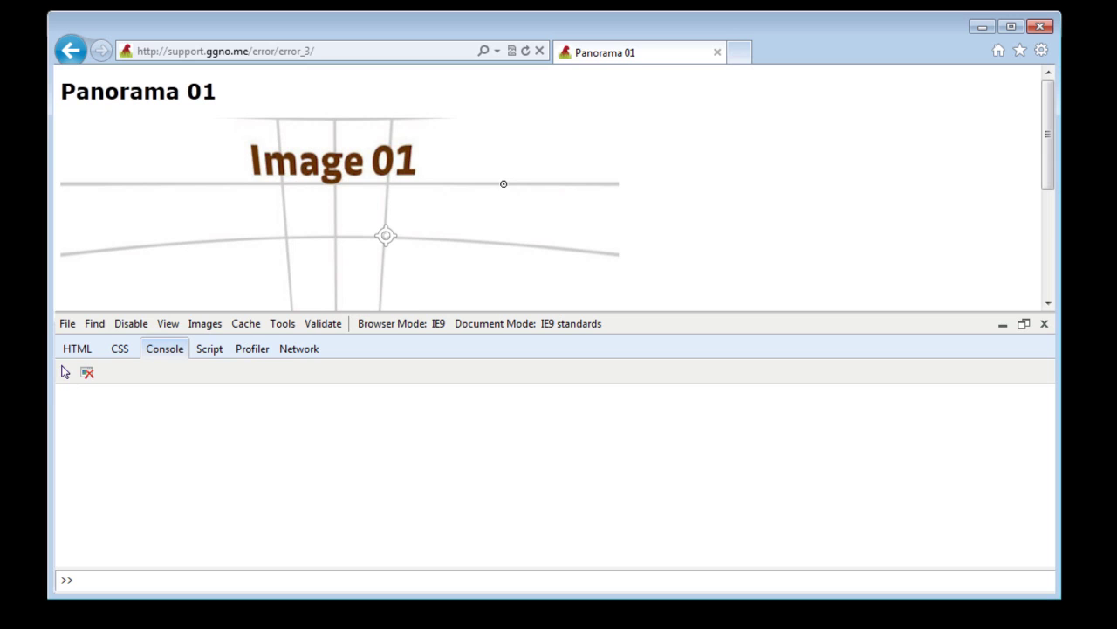
{"action": "left_click", "coordinate": [359, 50]}
{"action": "left_click", "coordinate": [356, 52]}
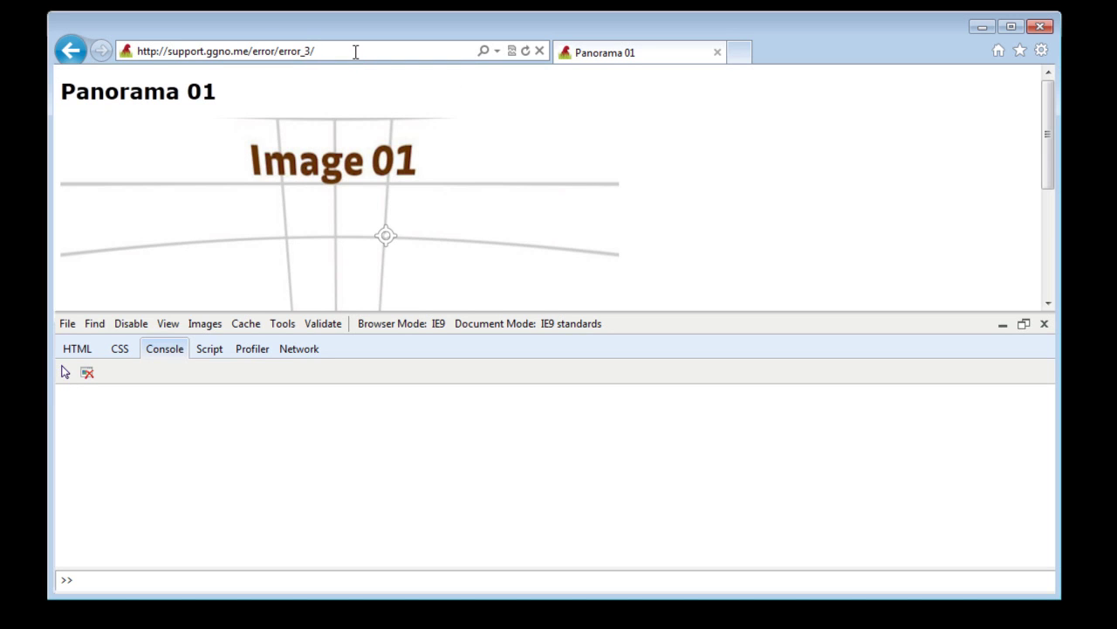
{"action": "key", "text": "BackSpace"}
{"action": "key", "text": "BackSpace"}
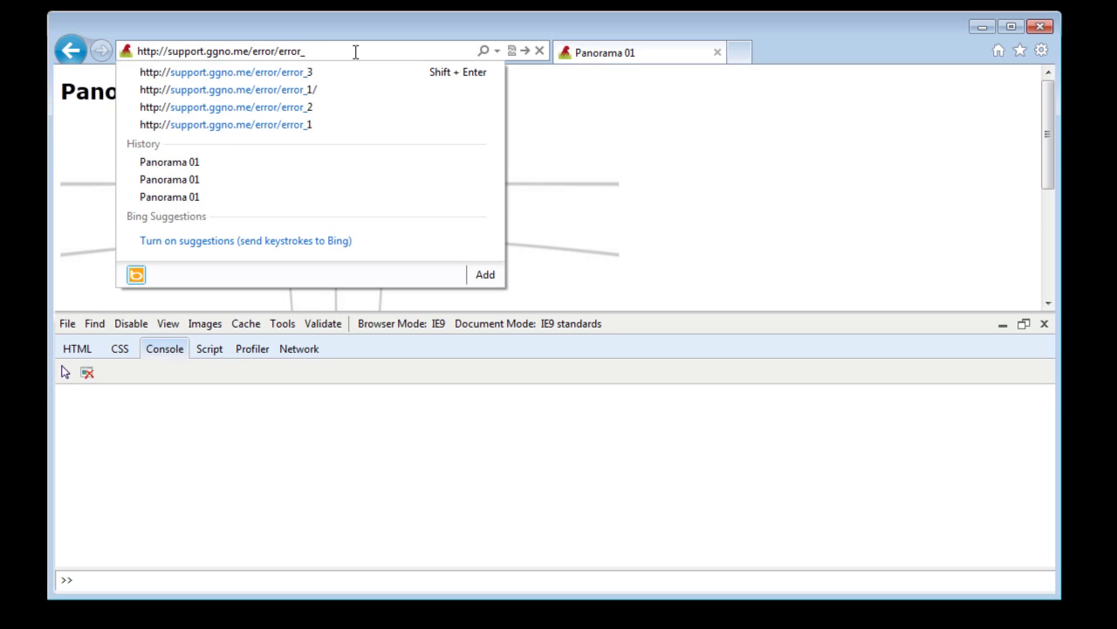
{"action": "type", "text": "1"}
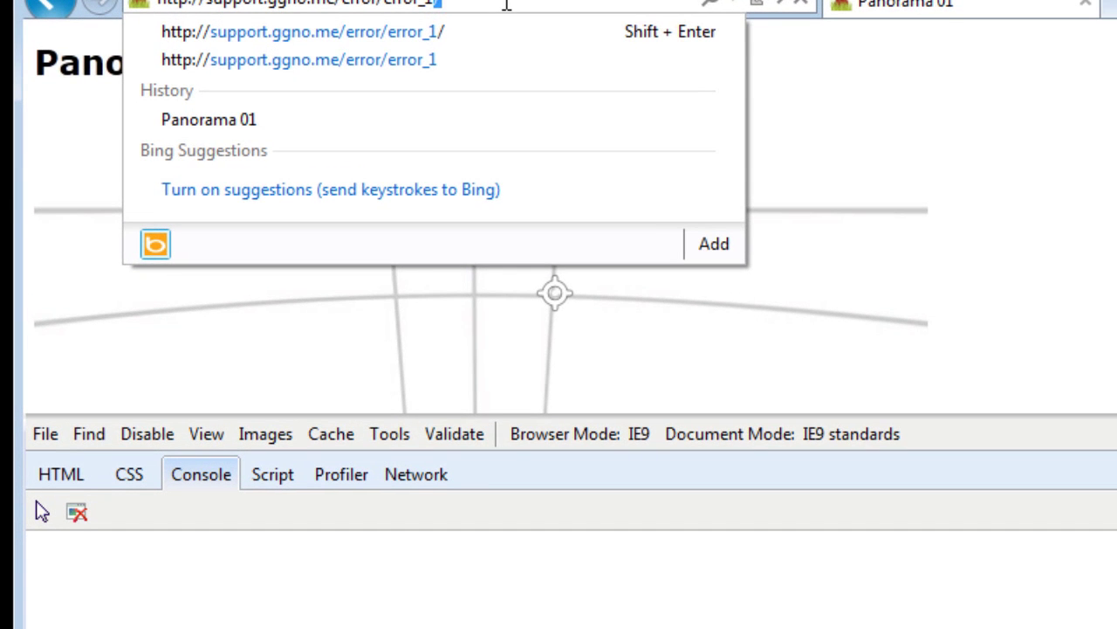
{"action": "key", "text": "Return"}
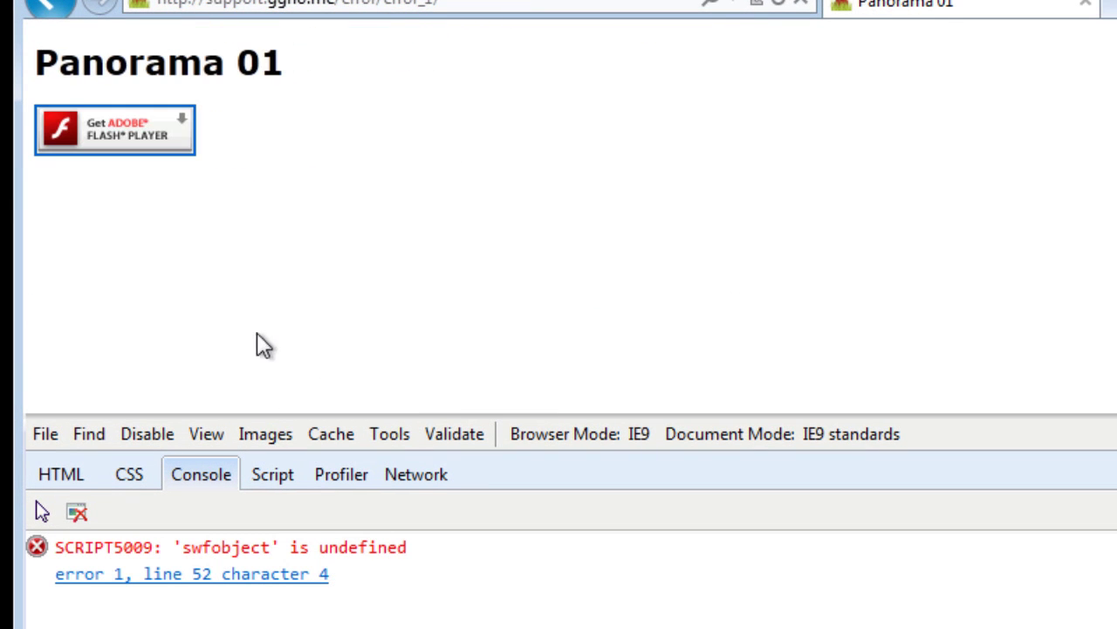